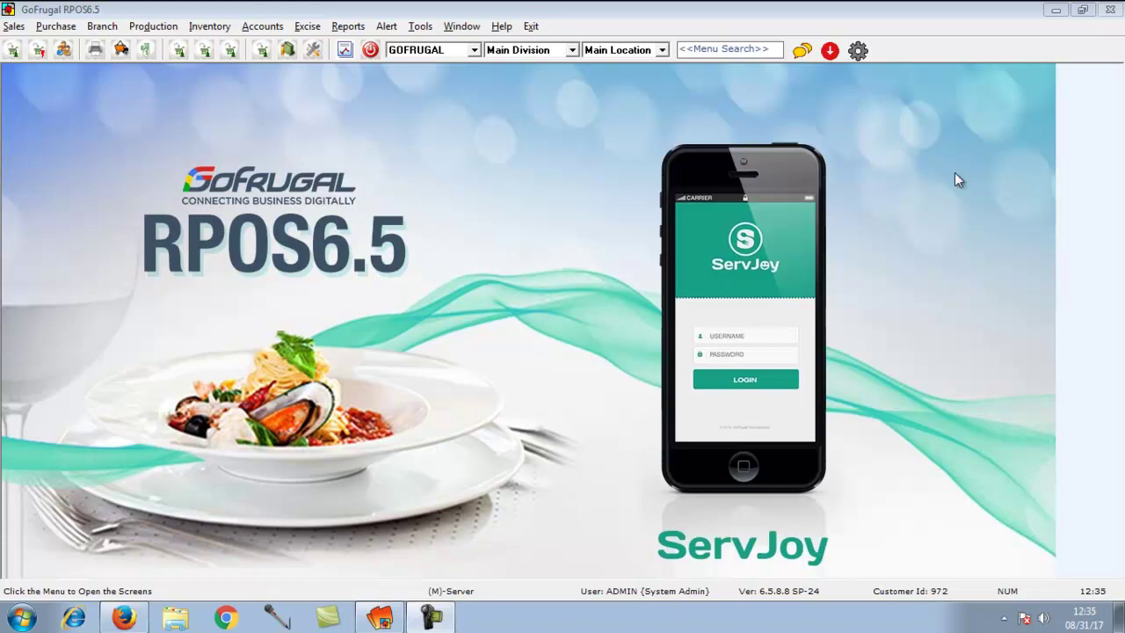
- Minimize RPOS and open 3 acrossGFT.txt from the desktop in Notepad
left_click(1055, 9)
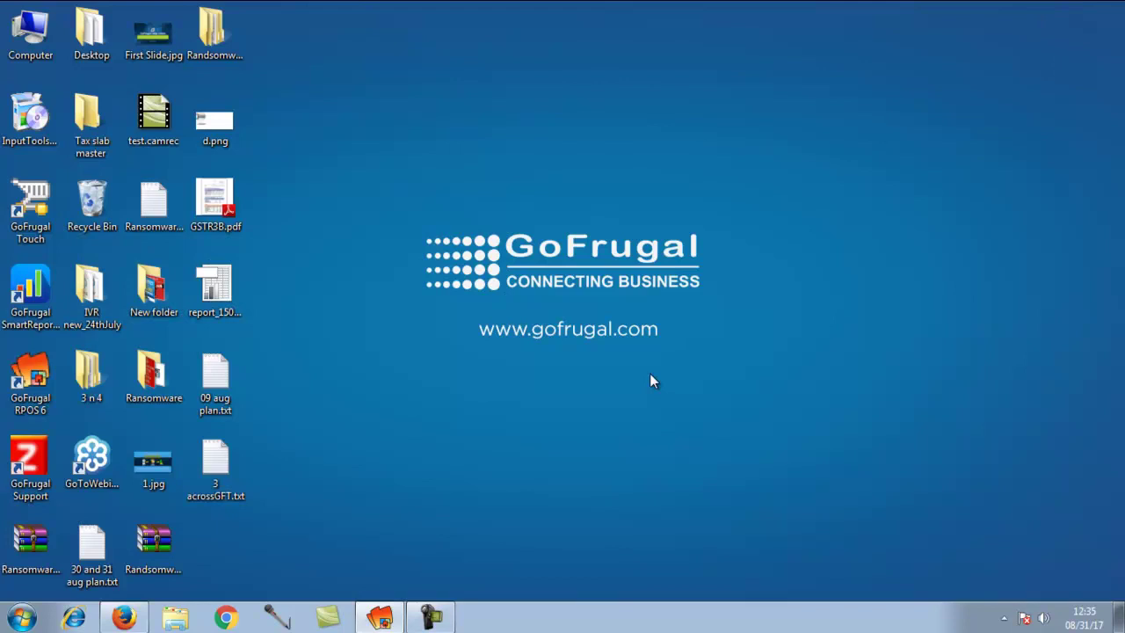
double_click(222, 459)
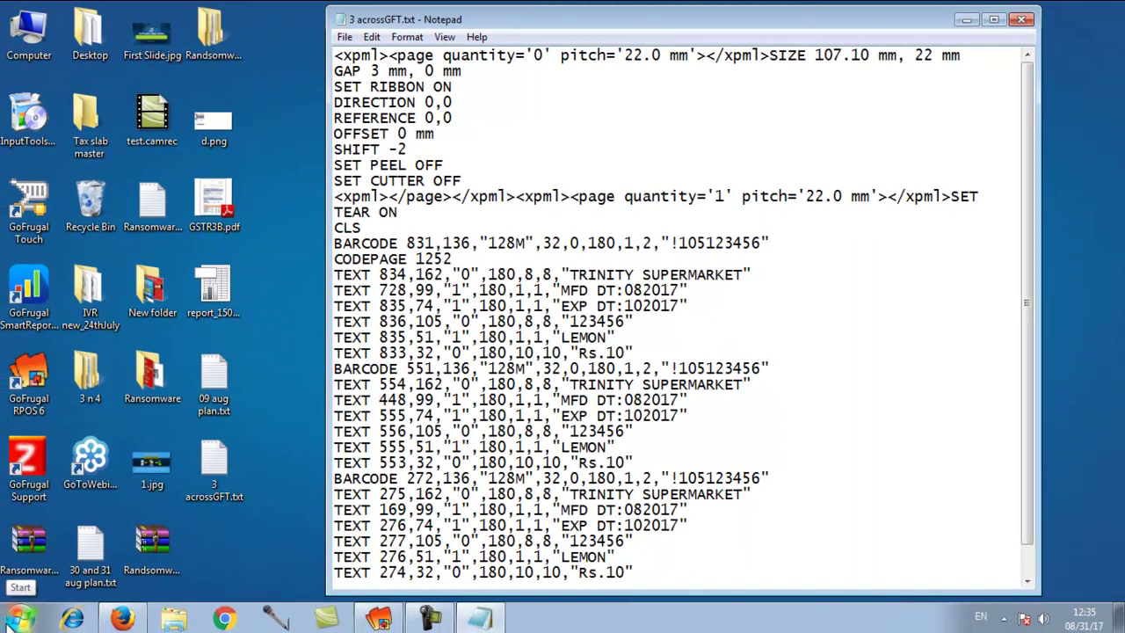
- Launch cmd as administrator and enter TOUSB followed by the desktop 3 acrossGFT.txt path
left_click(19, 618)
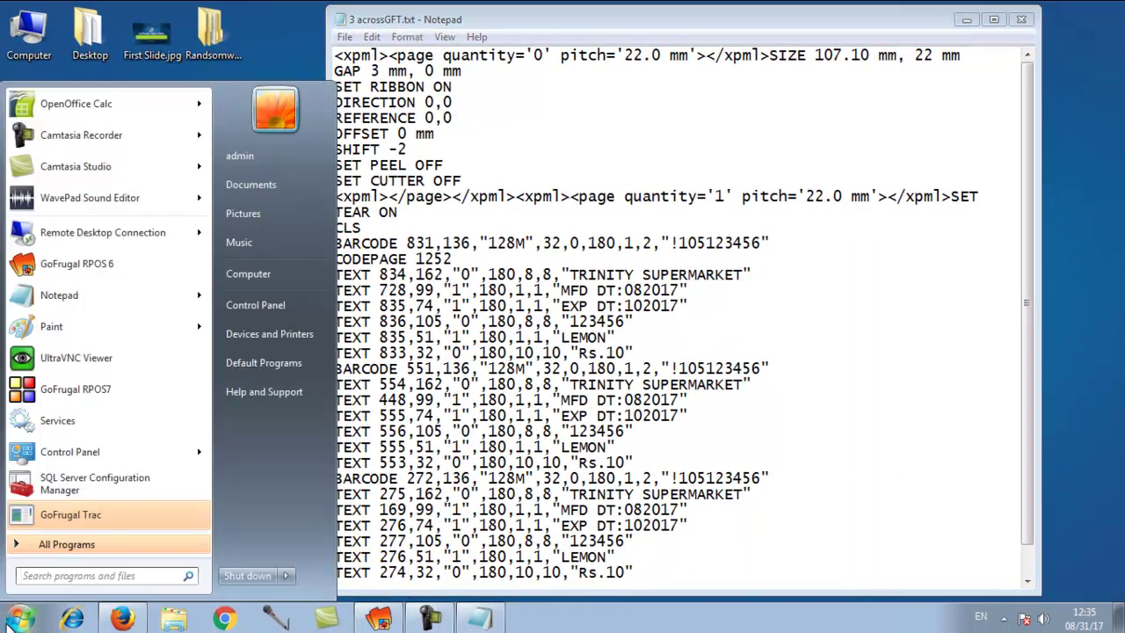
left_click(59, 576)
type("cmd")
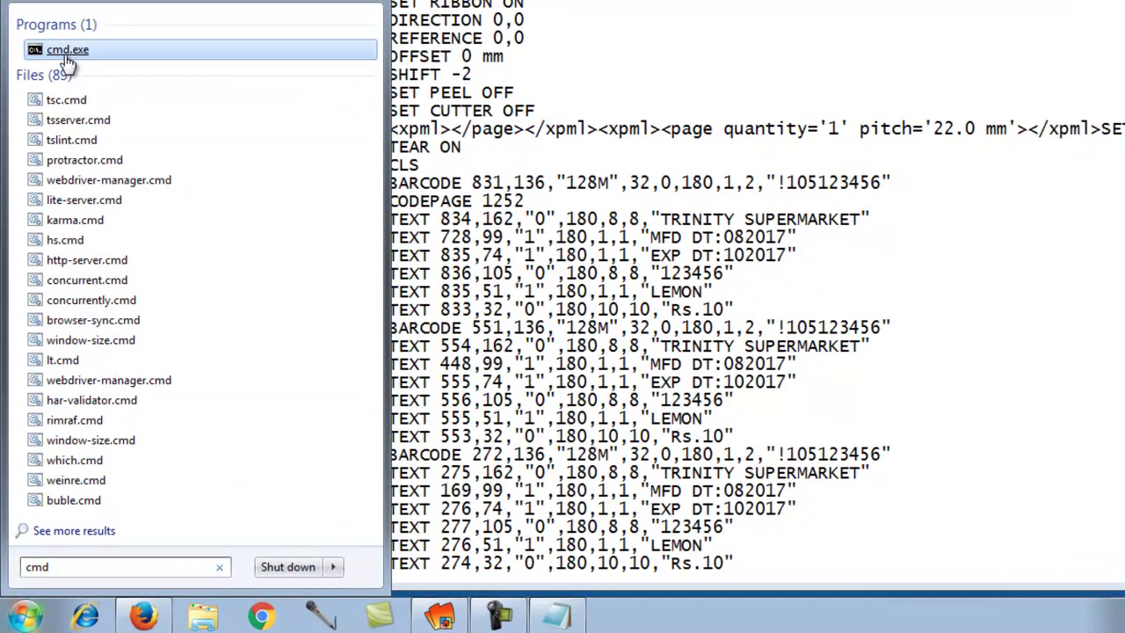
right_click(67, 58)
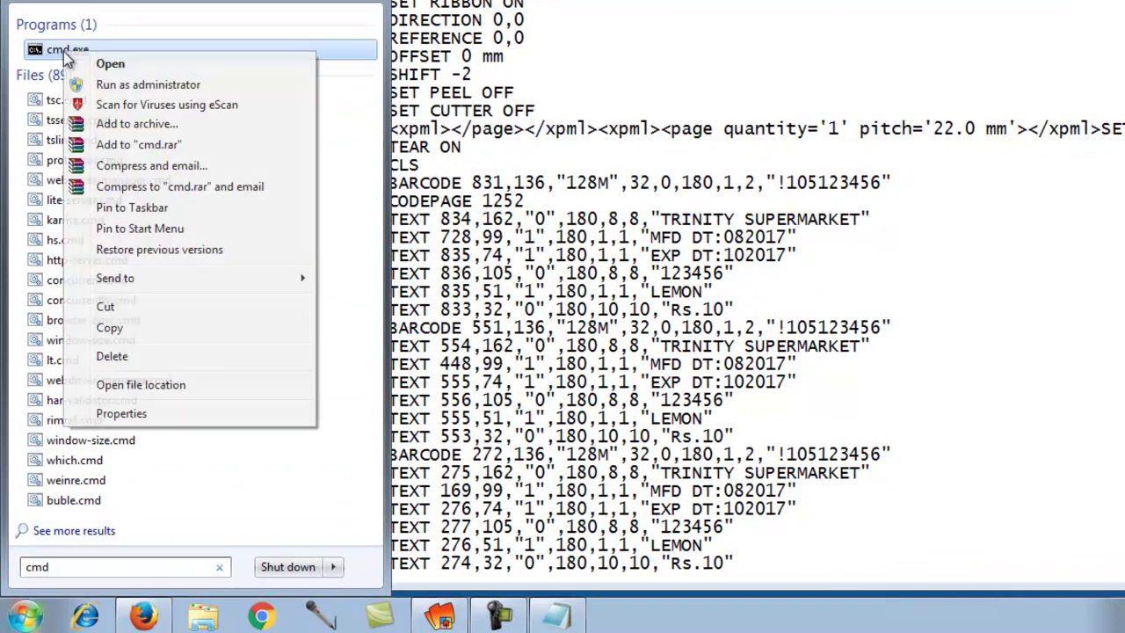
left_click(146, 85)
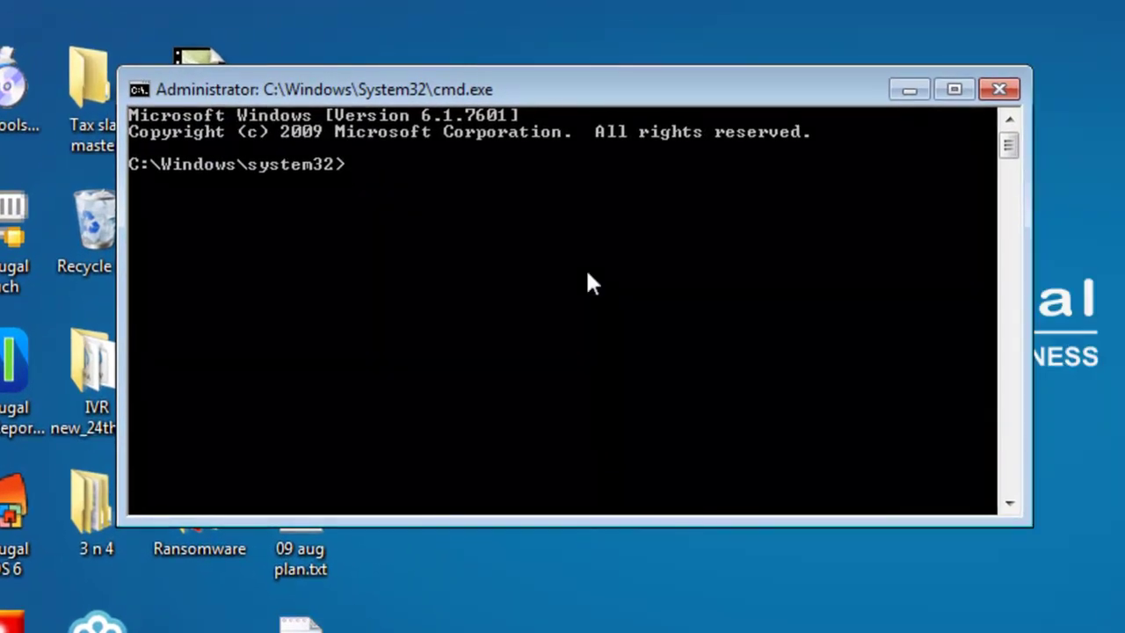
type("TOUSB")
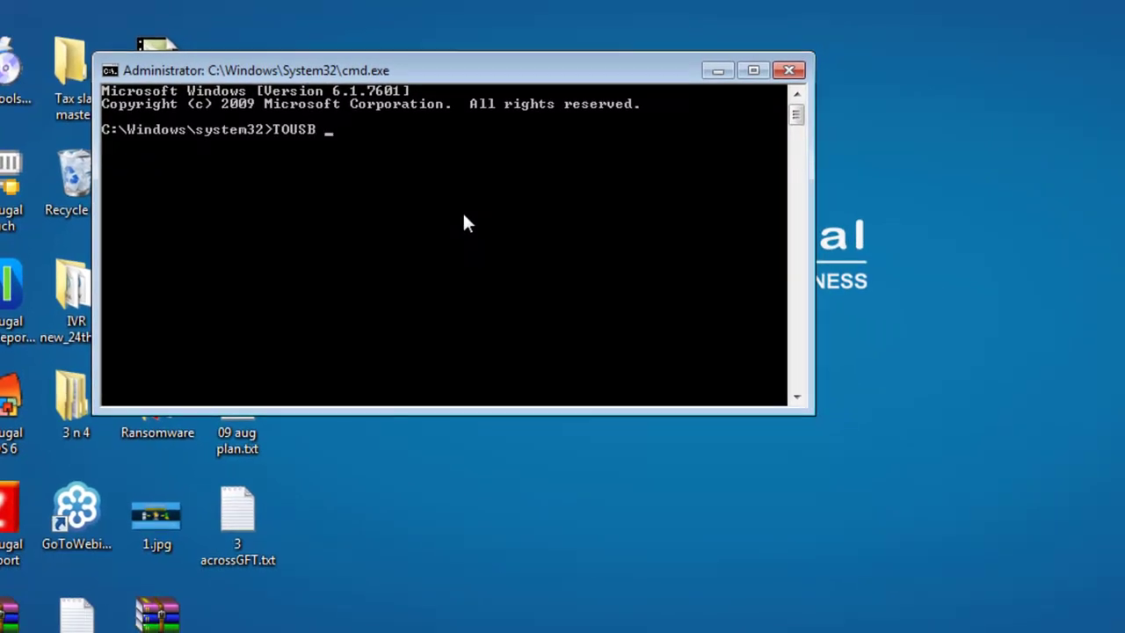
left_click_drag(254, 546, 410, 238)
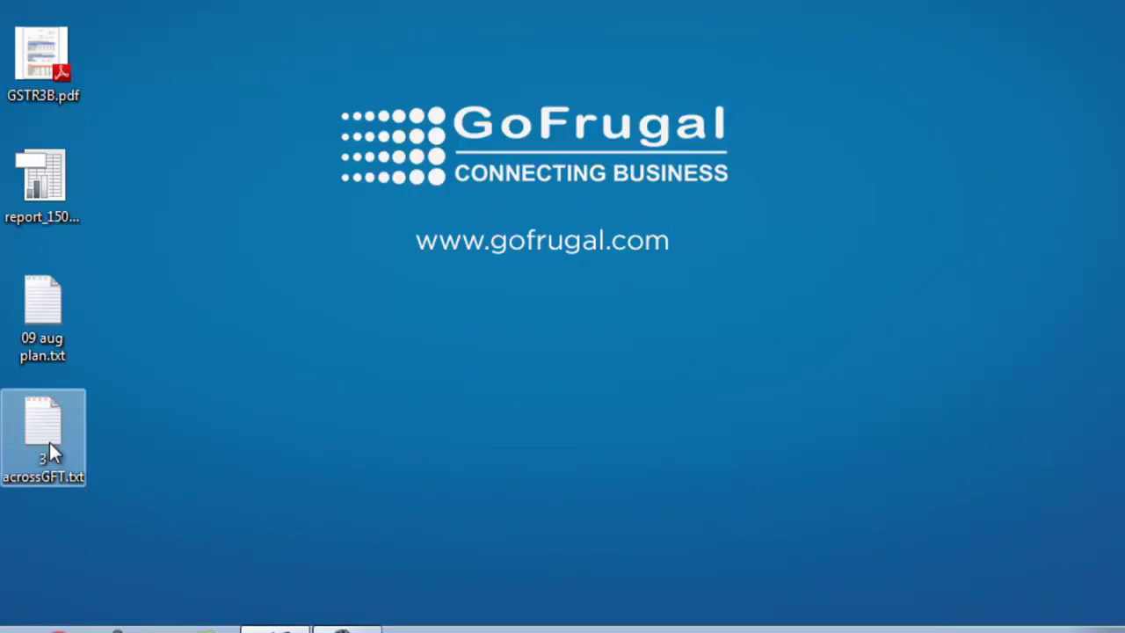
- Copy 3 acrossGFT.txt from the desktop and paste it into Local Disk (E:)
right_click(49, 442)
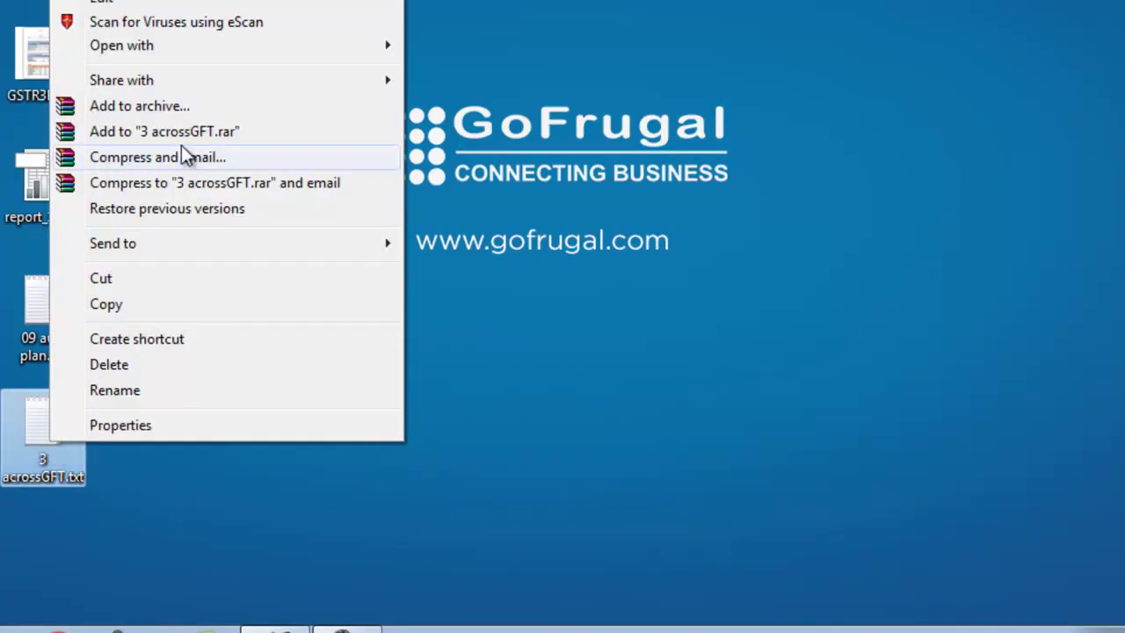
left_click(128, 306)
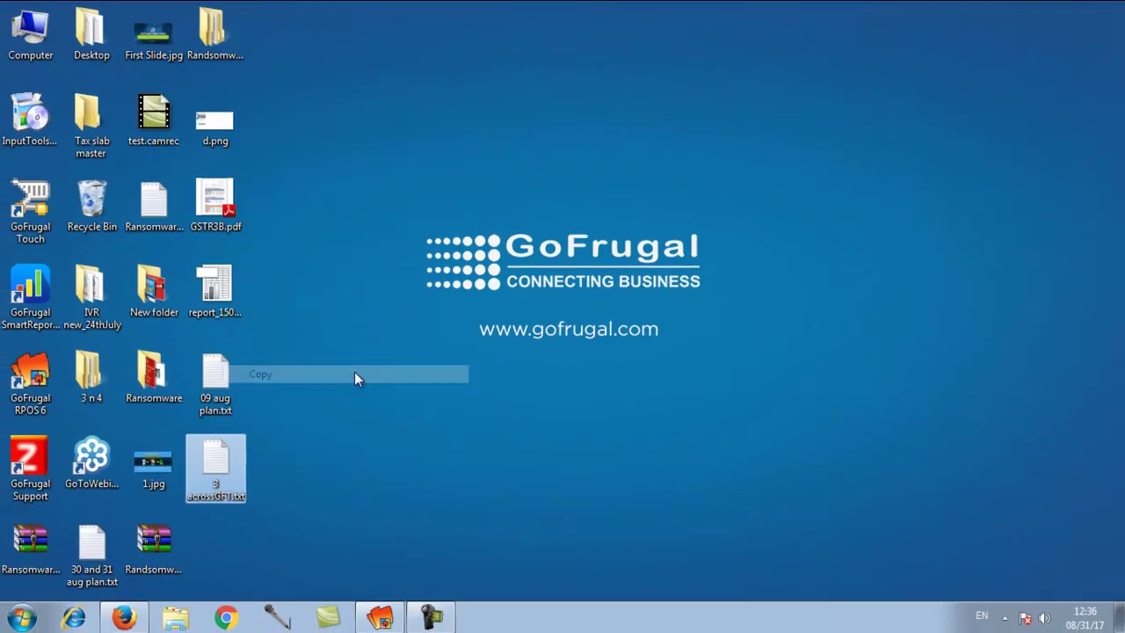
left_click(176, 617)
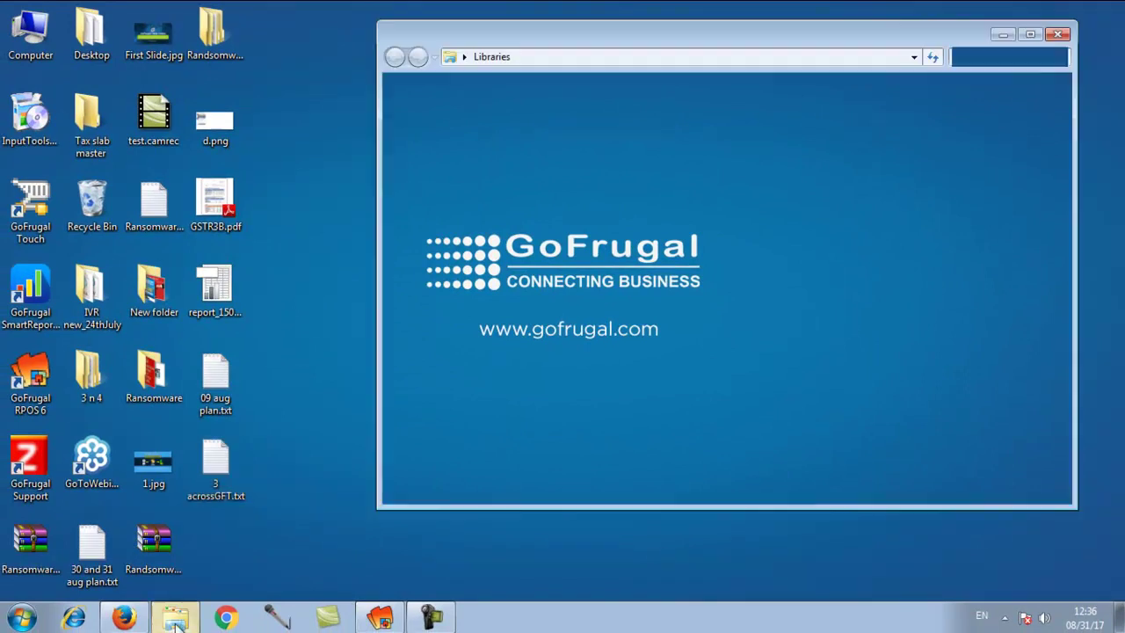
left_click(438, 359)
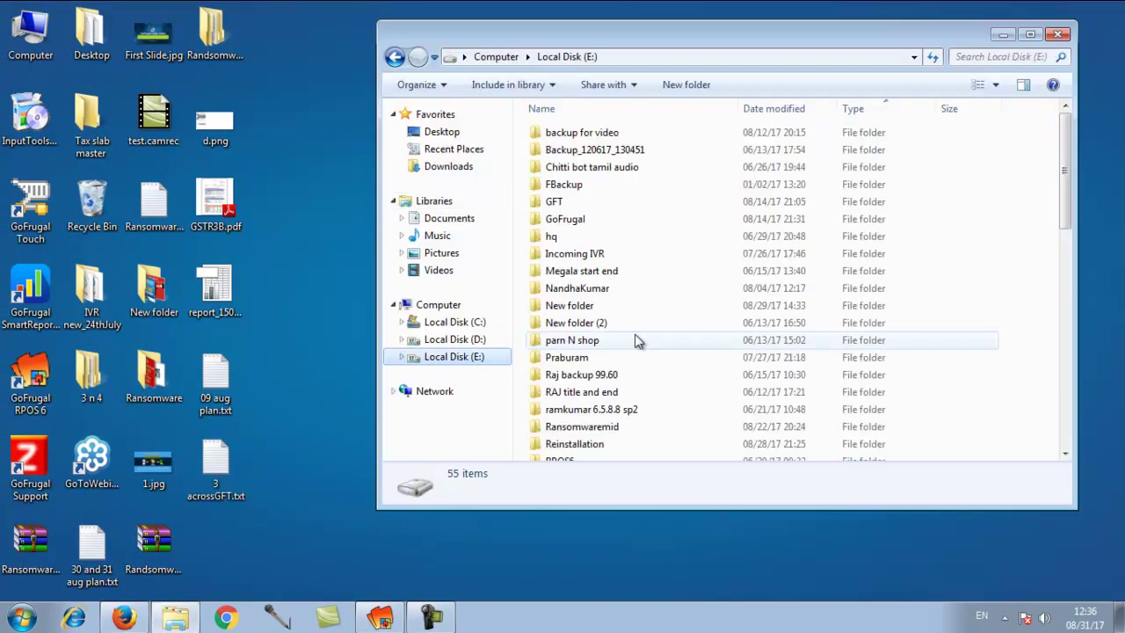
right_click(1029, 259)
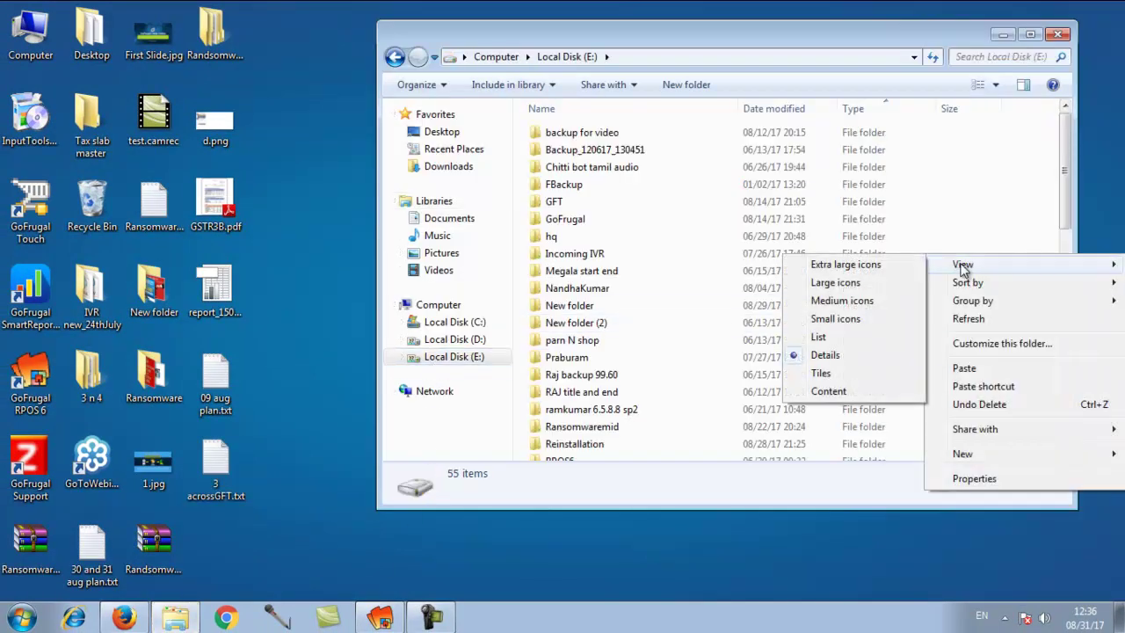
left_click(982, 368)
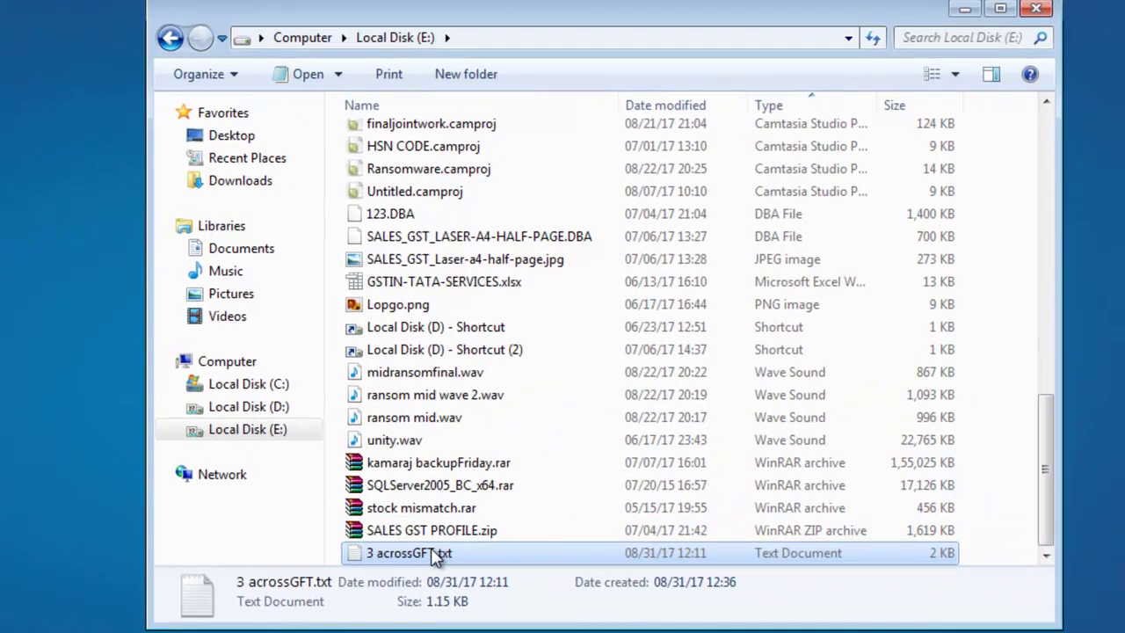
- Rename the pasted copy to Final PRN.txt and open it in Notepad
left_click(591, 450)
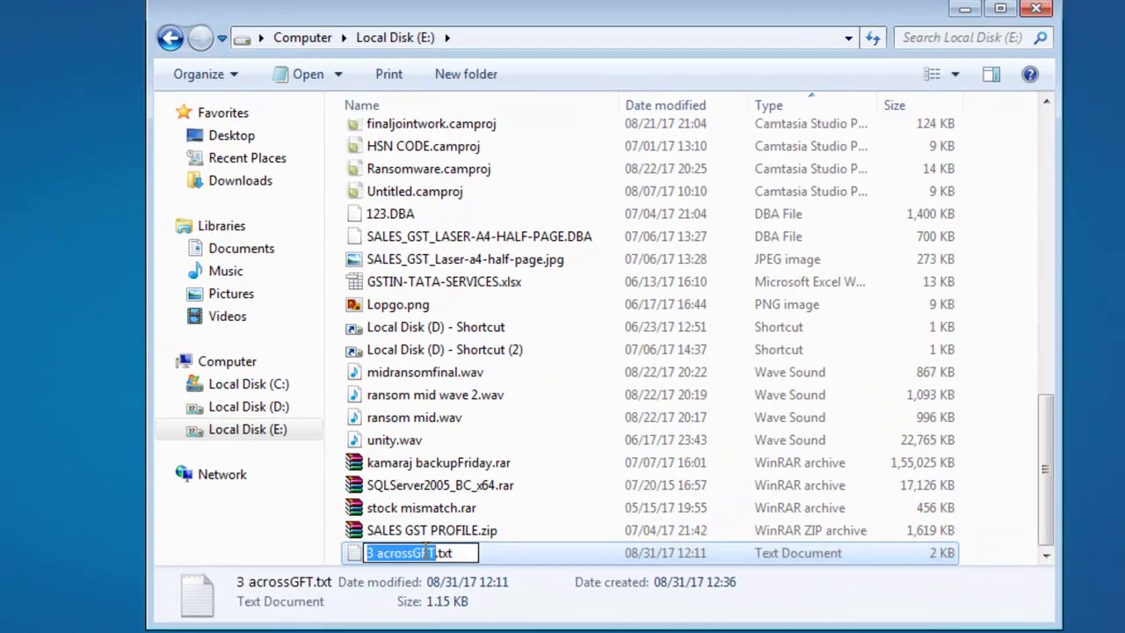
key("BackSpace")
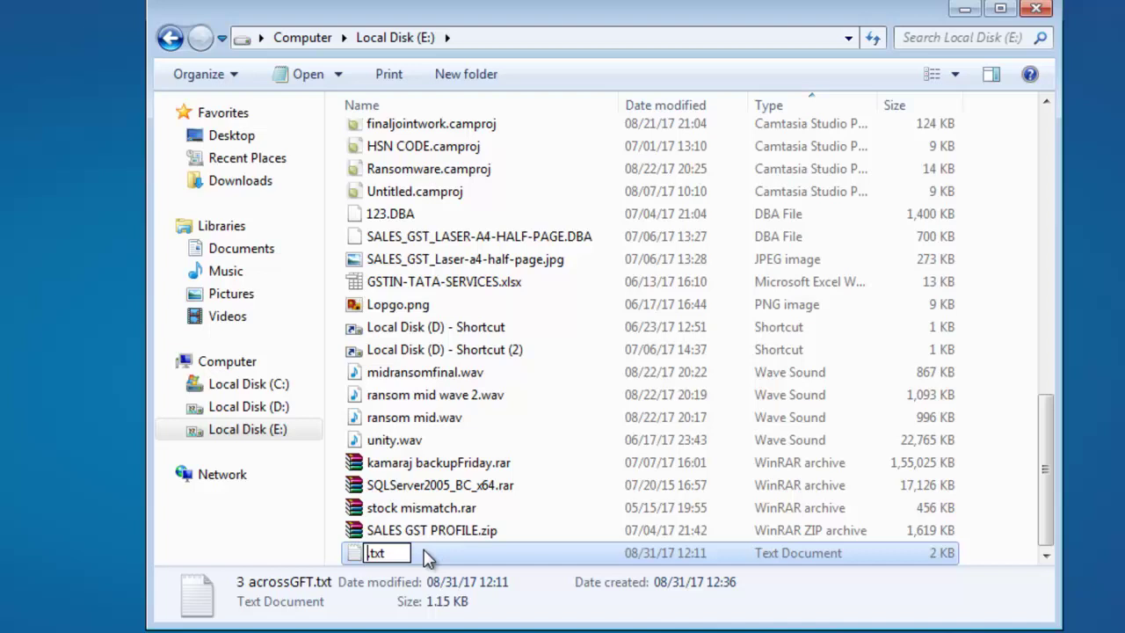
type("Final")
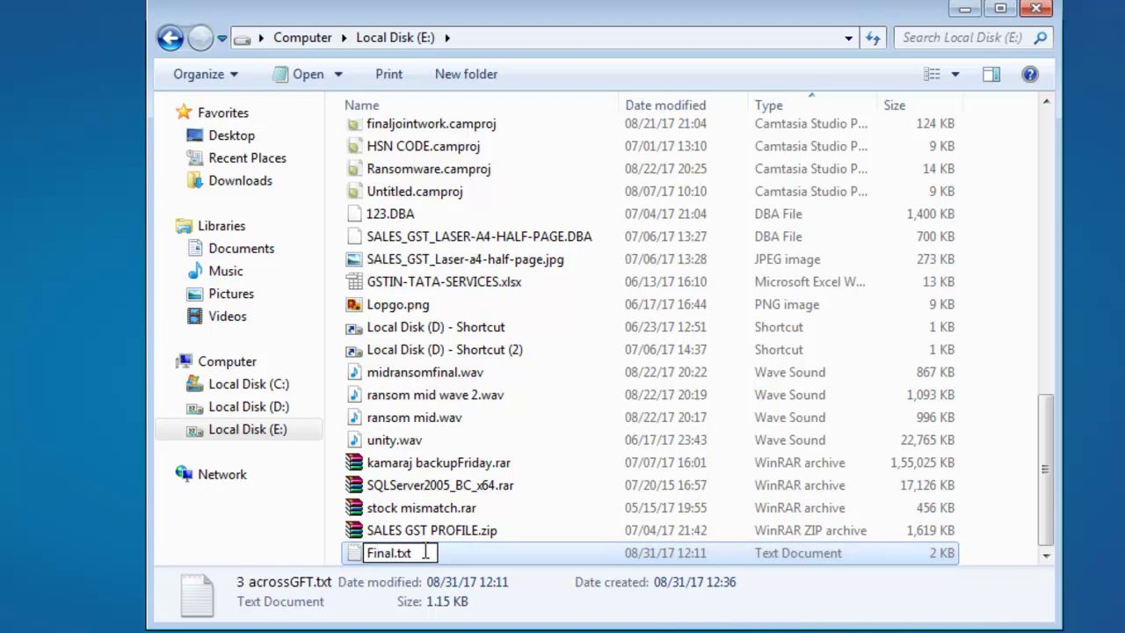
type(" PRN")
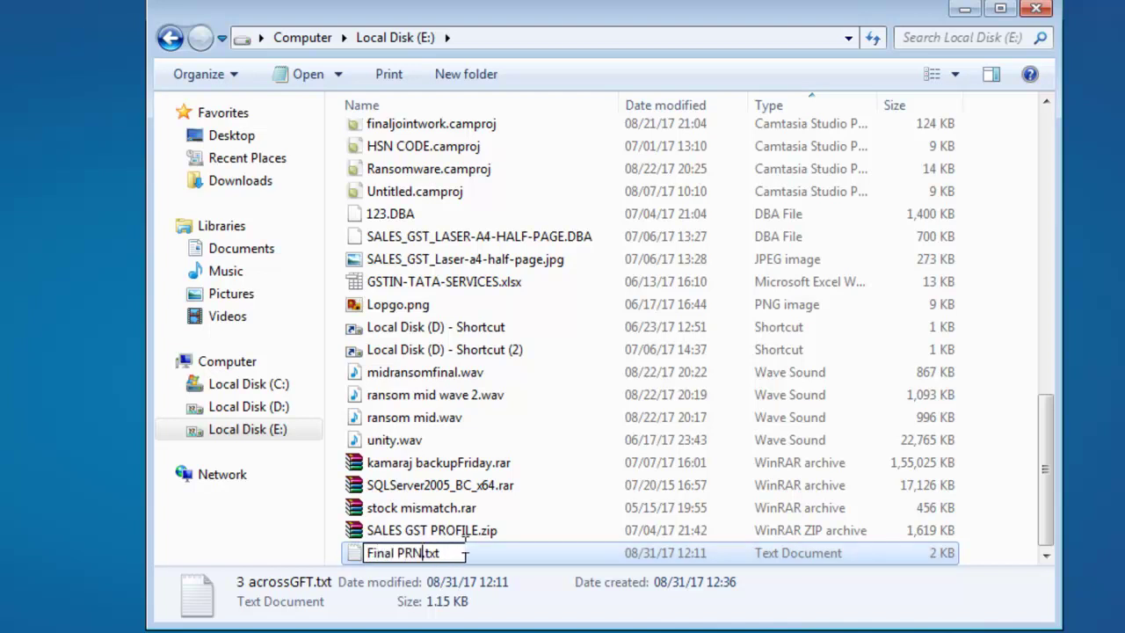
key("Return")
double_click(405, 553)
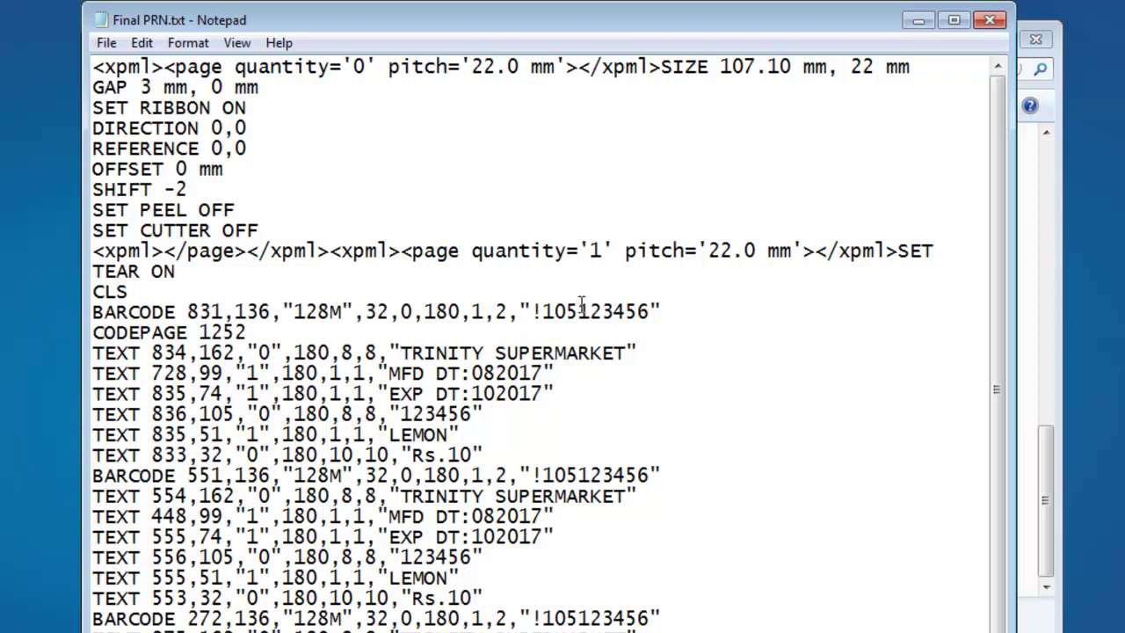
- Overwrite the first label's 123456, 082017, 102017, 123456 and LEMON with BCODE, MFD, EXP, ICODE, ITEM NAME/SALE RATE
left_click(579, 309)
key("shift+Up")
left_click_drag(579, 309, 649, 306)
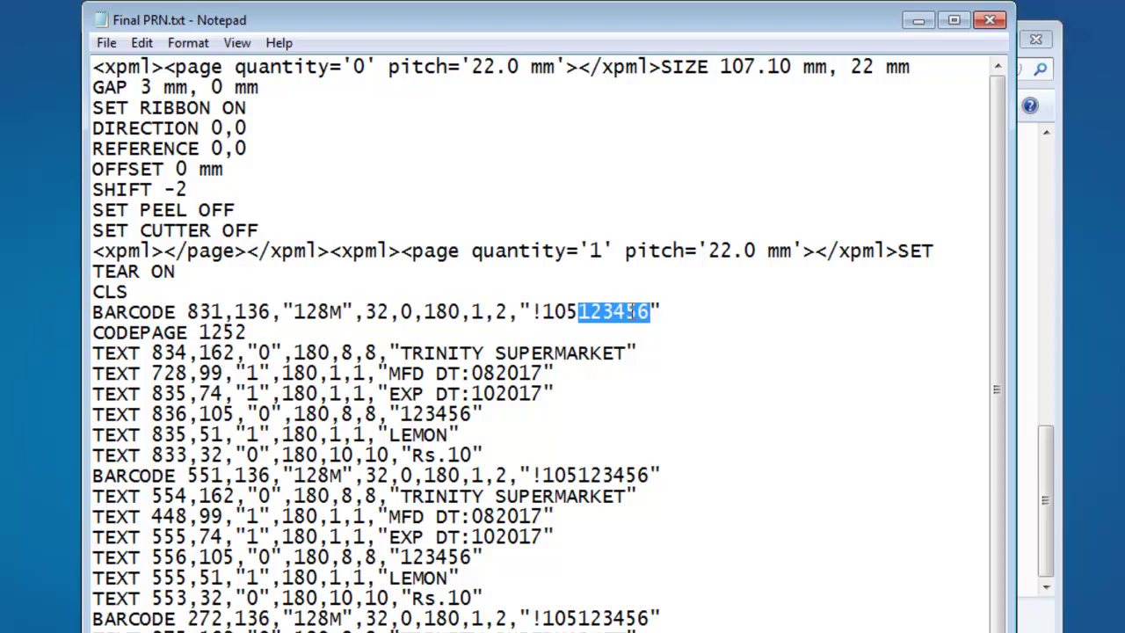
type("BCOD")
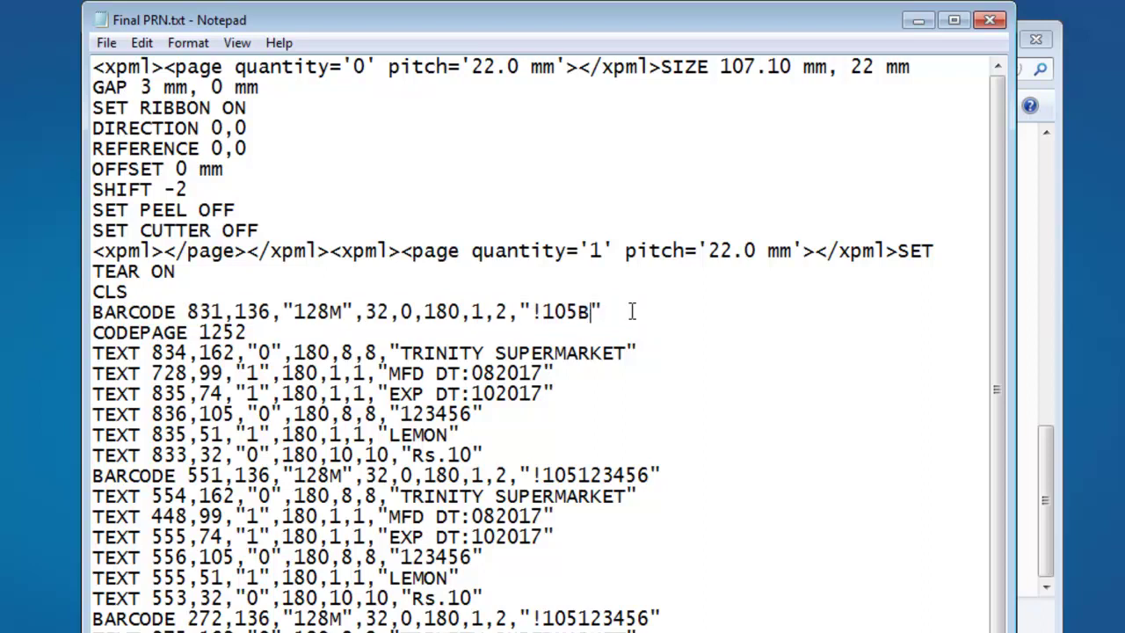
type("E")
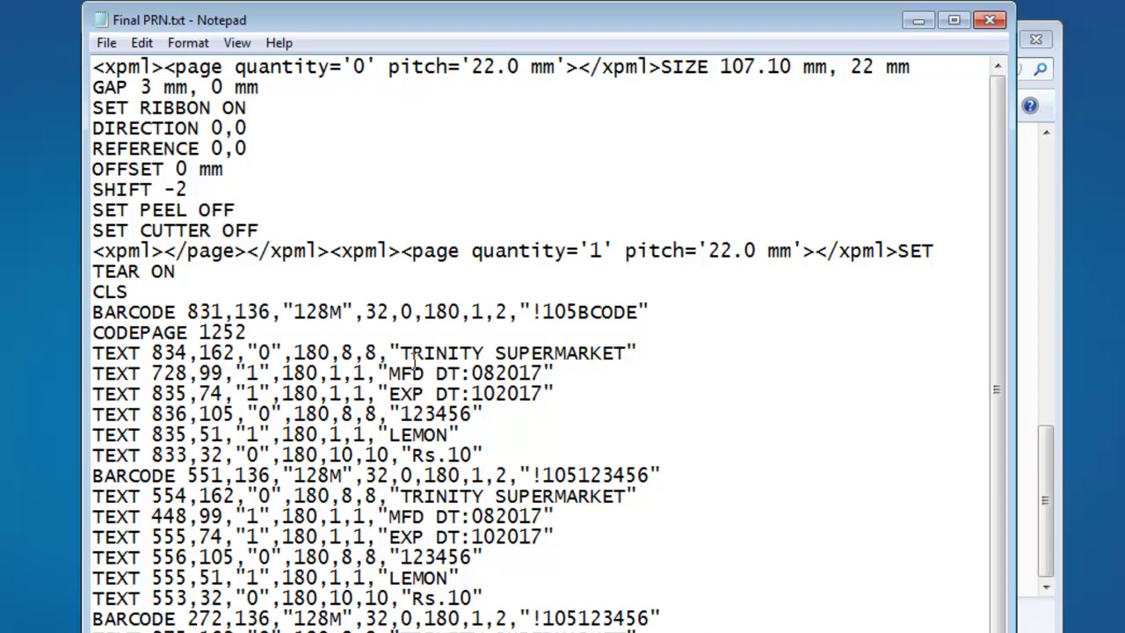
double_click(508, 373)
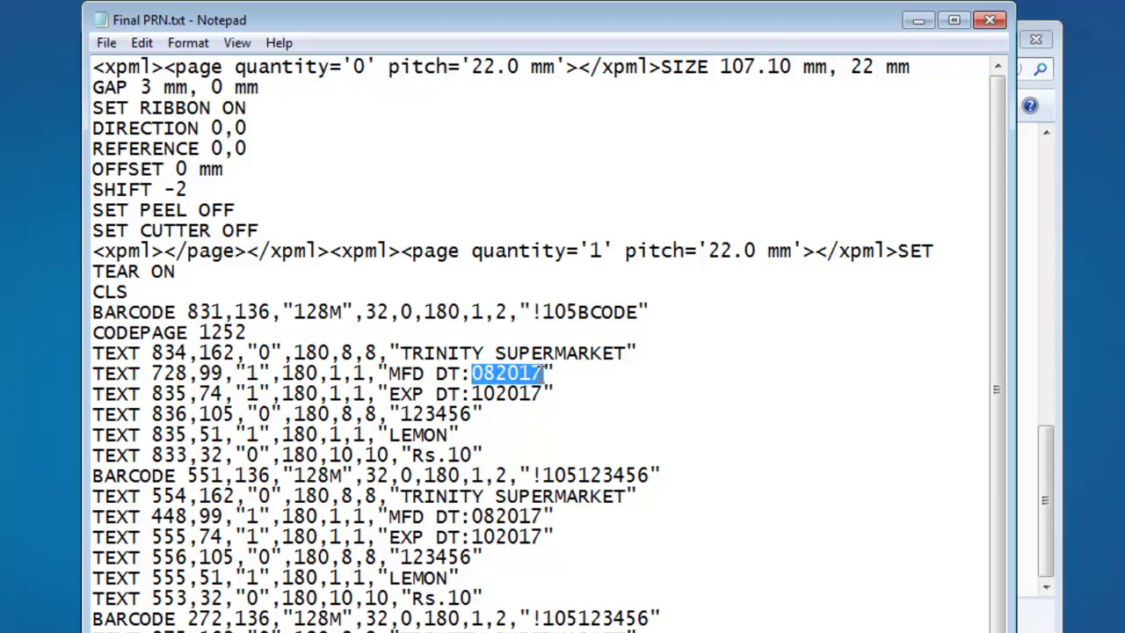
type("MFD")
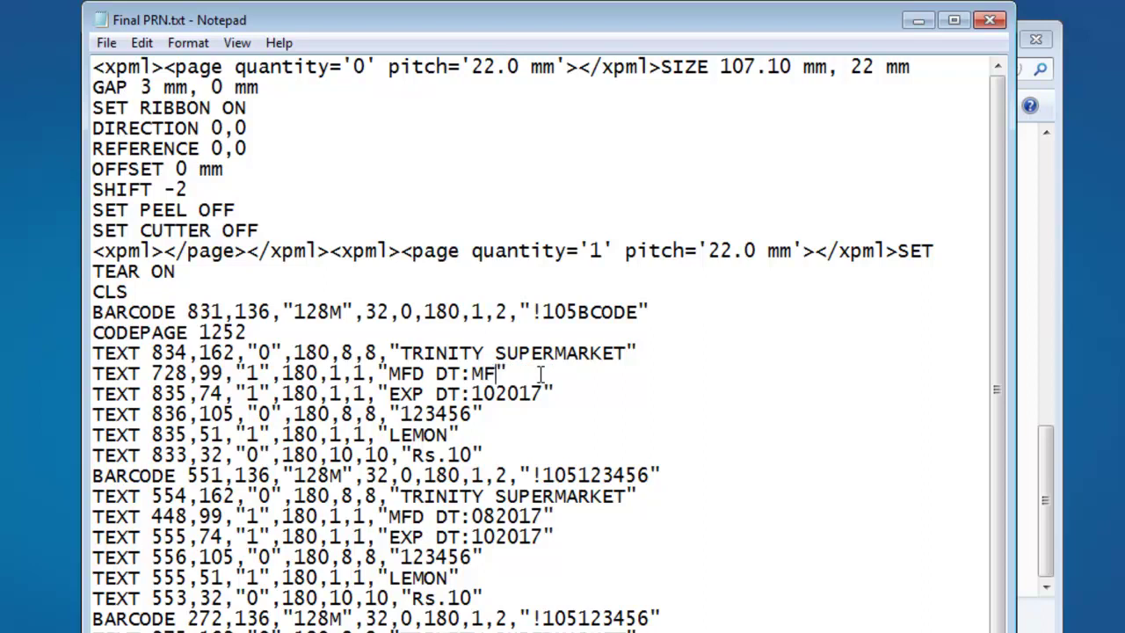
left_click_drag(472, 393, 554, 392)
type("EXP")
left_click_drag(401, 413, 475, 414)
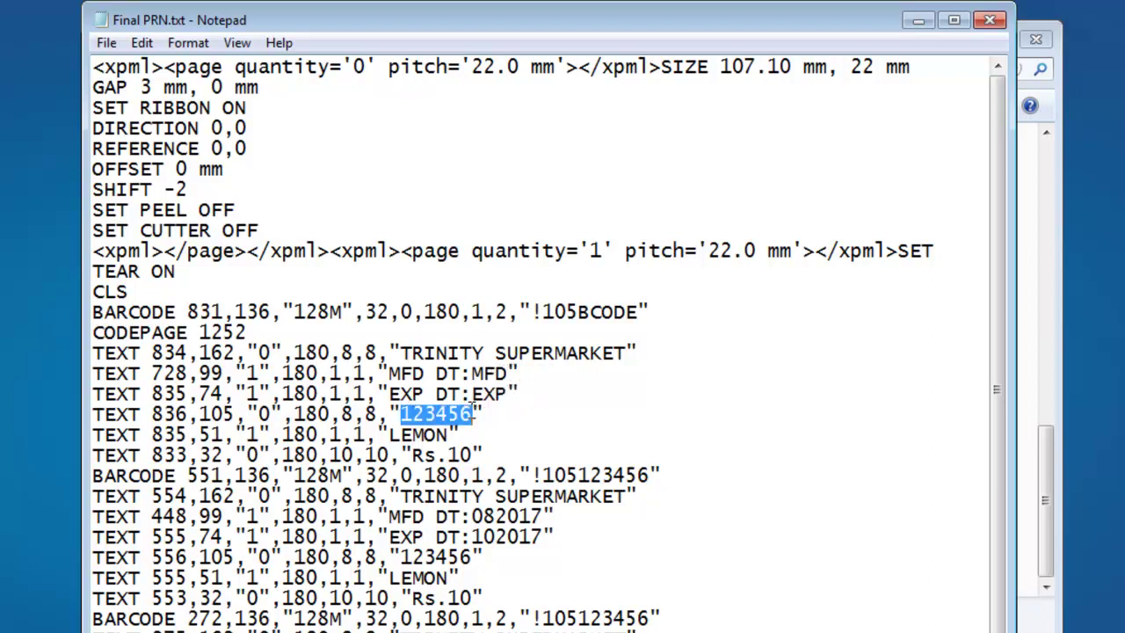
type("ICODE")
left_click_drag(389, 434, 482, 455)
type("ITEM NAME")
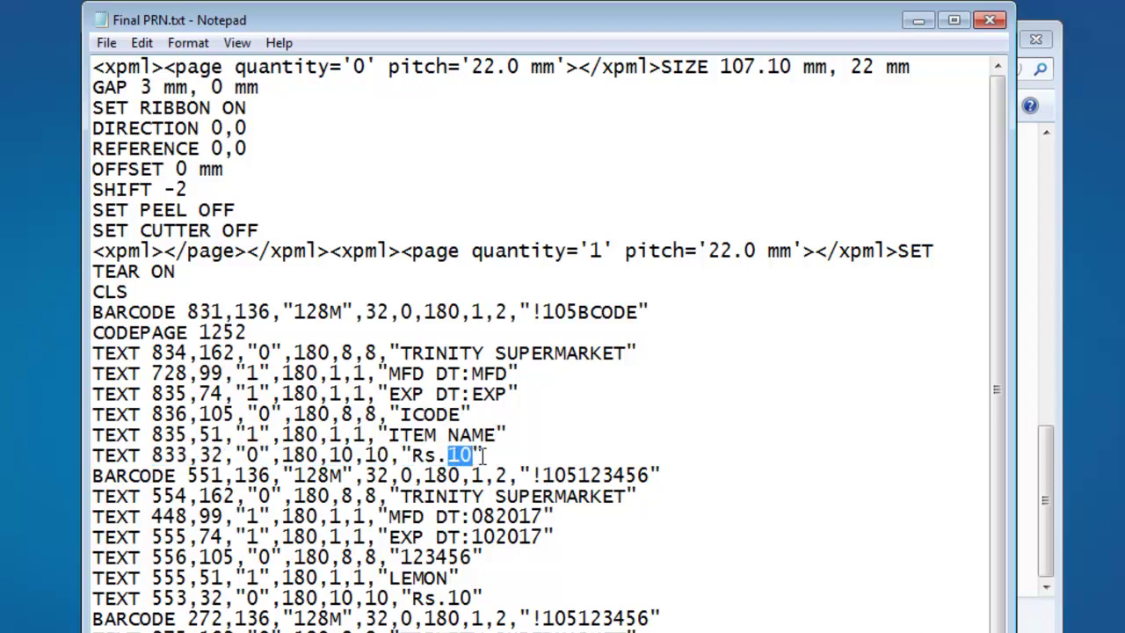
type("SALE RATE")
- Replace the second label's sample values with BCODE, MFD, EXP, ITEM NAME and SALE RATE
left_click_drag(576, 475, 650, 476)
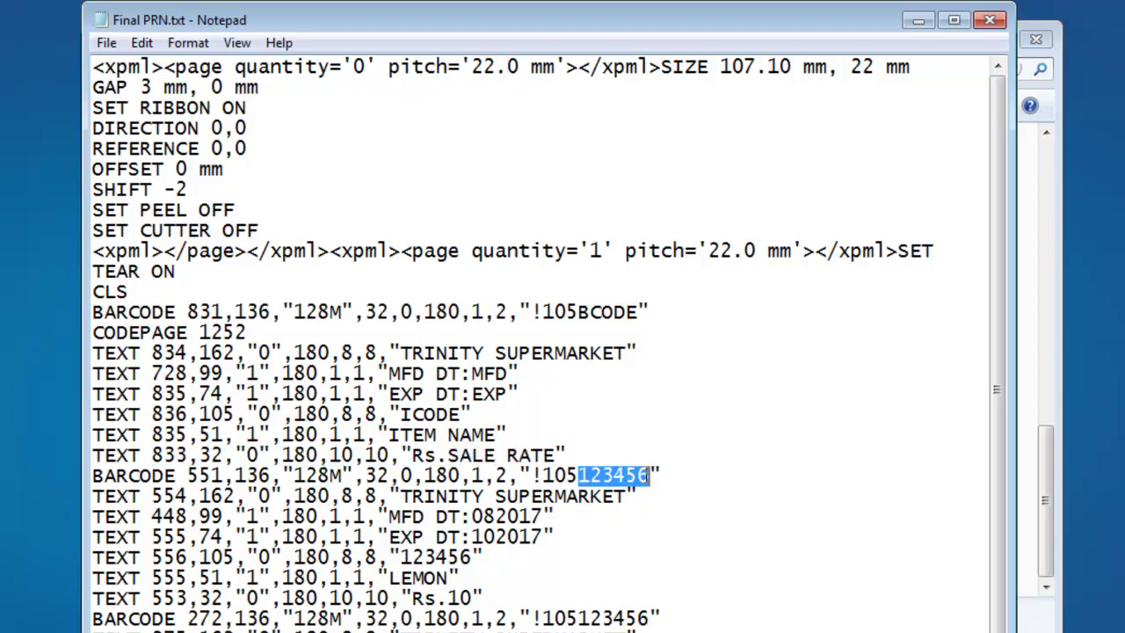
type("BCODE")
left_click_drag(471, 516, 552, 516)
type("MFD")
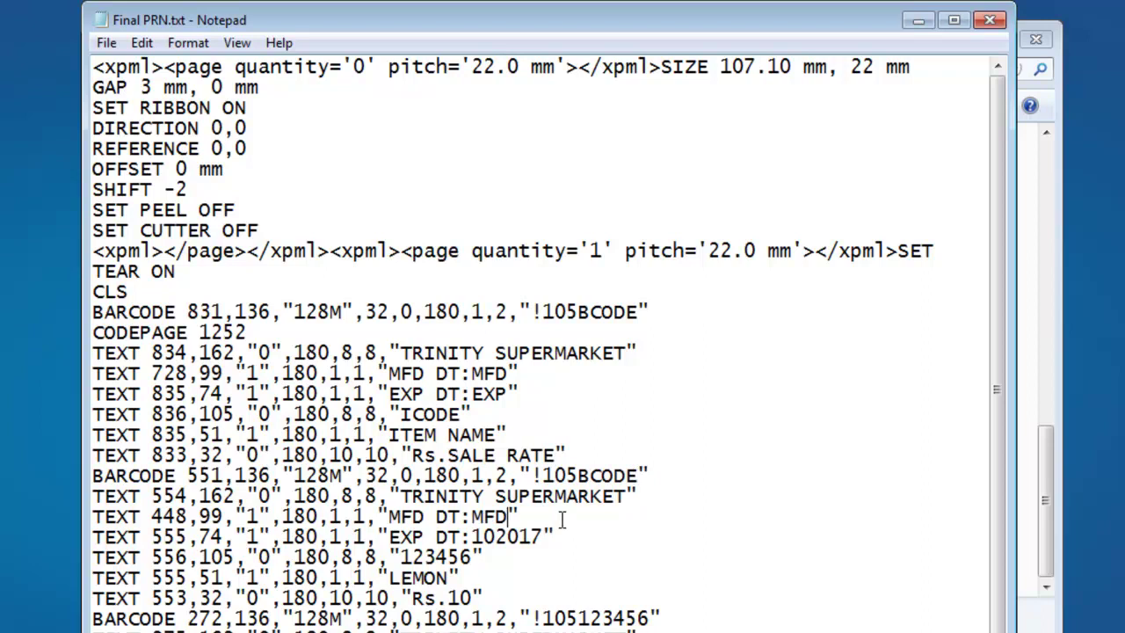
left_click_drag(472, 536, 552, 536)
type("EXP")
left_click_drag(400, 557, 476, 557)
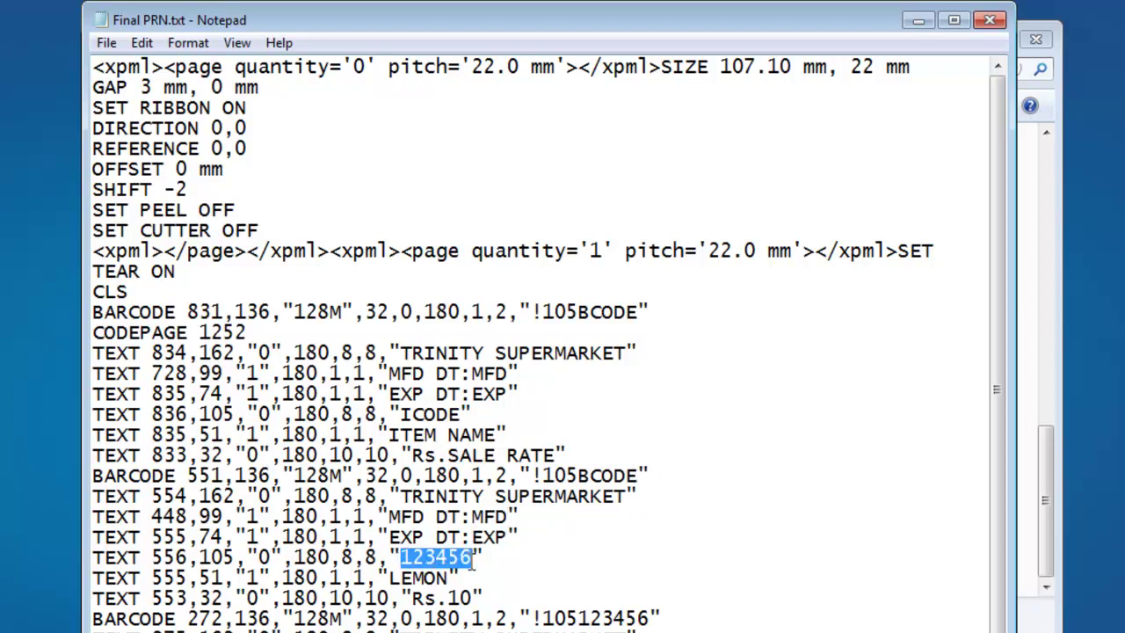
type("ITEM NAME")
left_click_drag(390, 578, 449, 577)
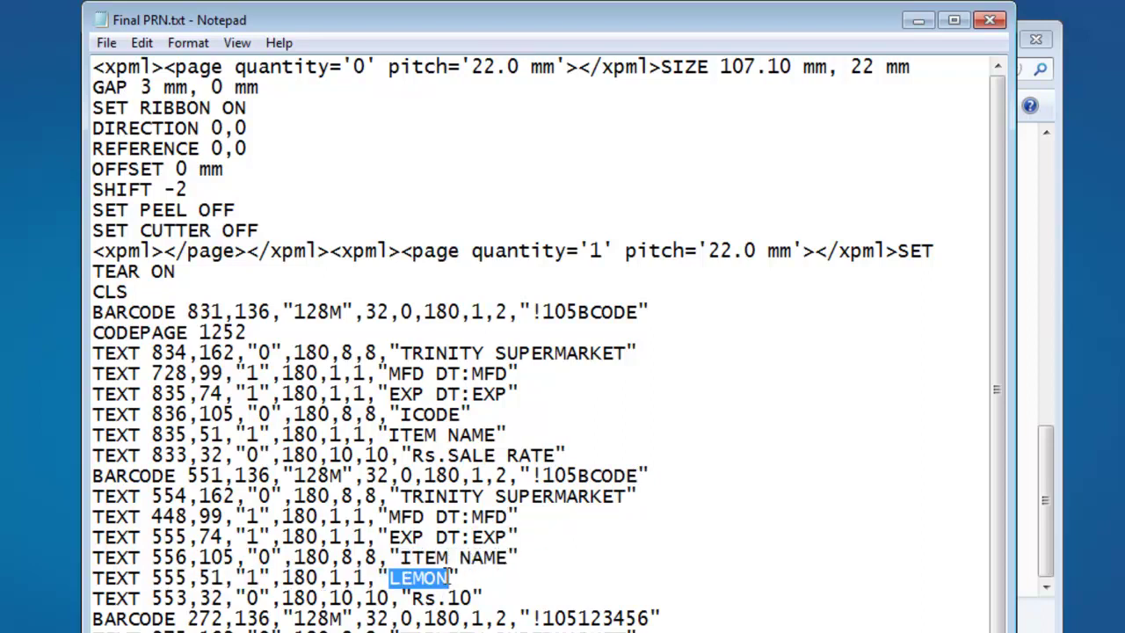
type("ITEM NAME")
left_click_drag(460, 488, 486, 488)
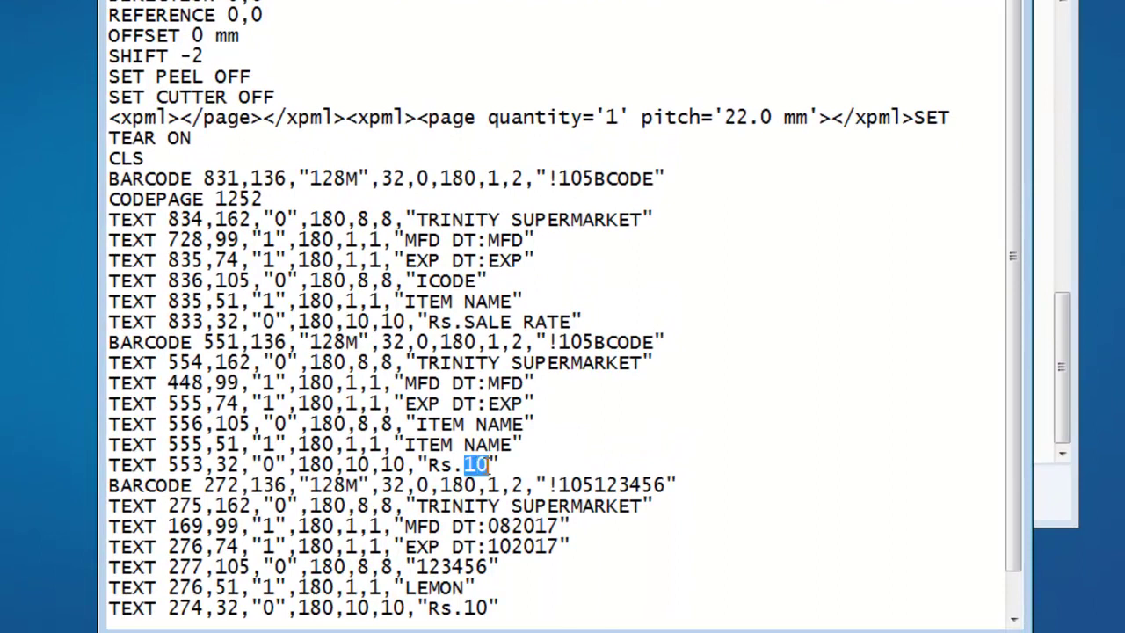
type("SALE RATE")
- Give the third label BCODE, MFD, EXP, ICODE, ITEM NAME, SALE RATE, correcting a mistaken ITEM NAME to ICODE
left_click_drag(557, 485, 664, 485)
type("BCODE")
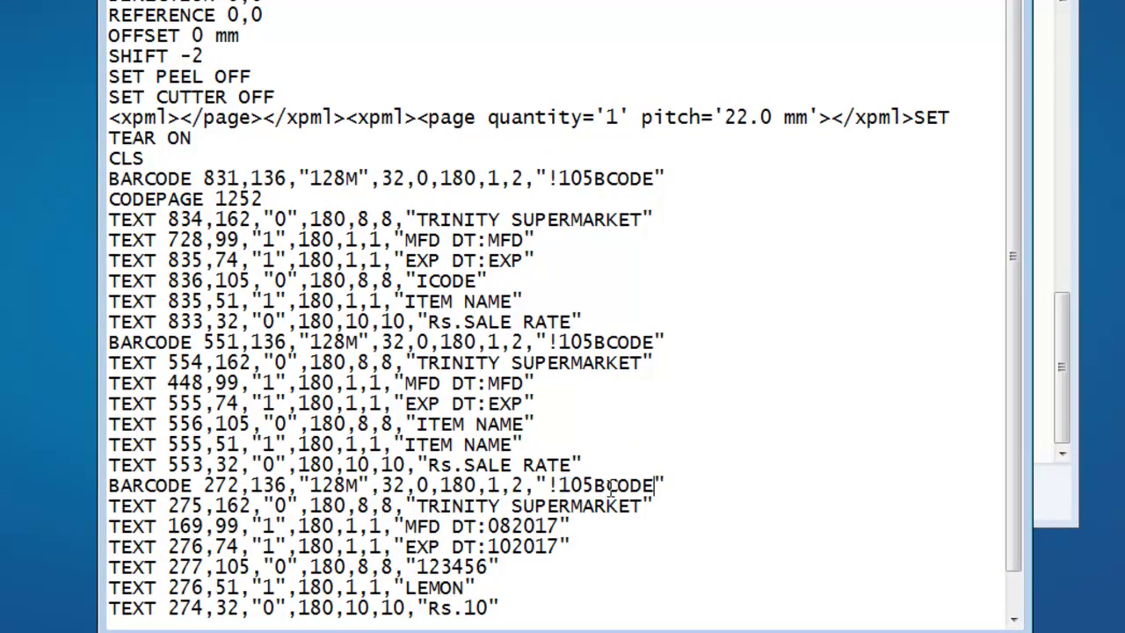
left_click_drag(489, 525, 568, 525)
type("MFD")
left_click_drag(487, 545, 563, 548)
type("EXP")
left_click_drag(417, 567, 489, 565)
type("ICODE")
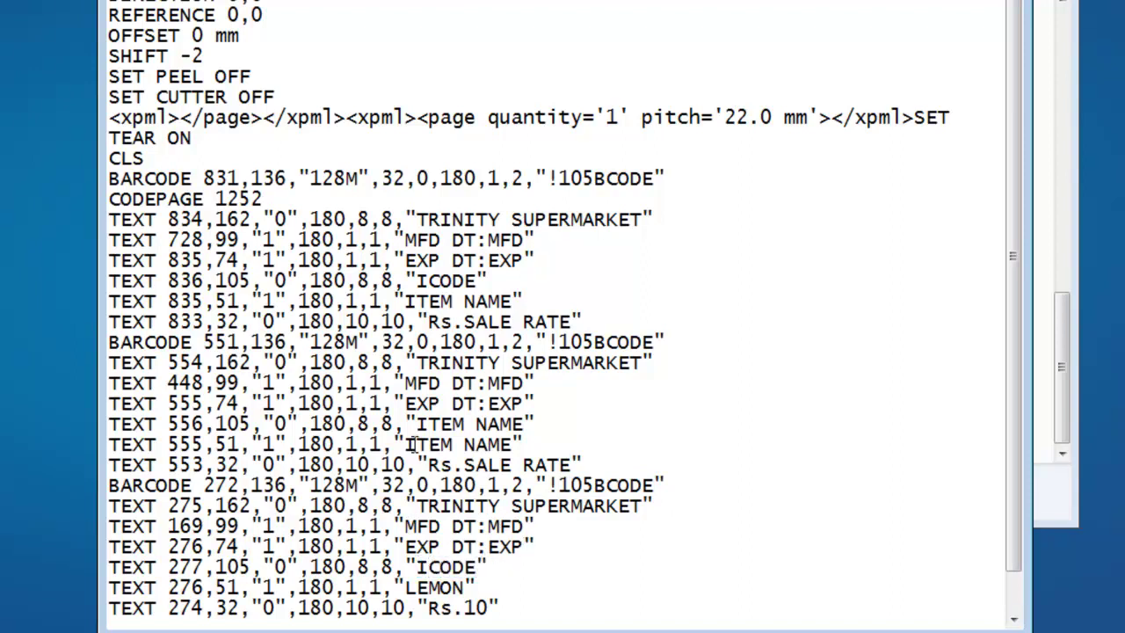
left_click_drag(416, 424, 524, 426)
type("ICODE")
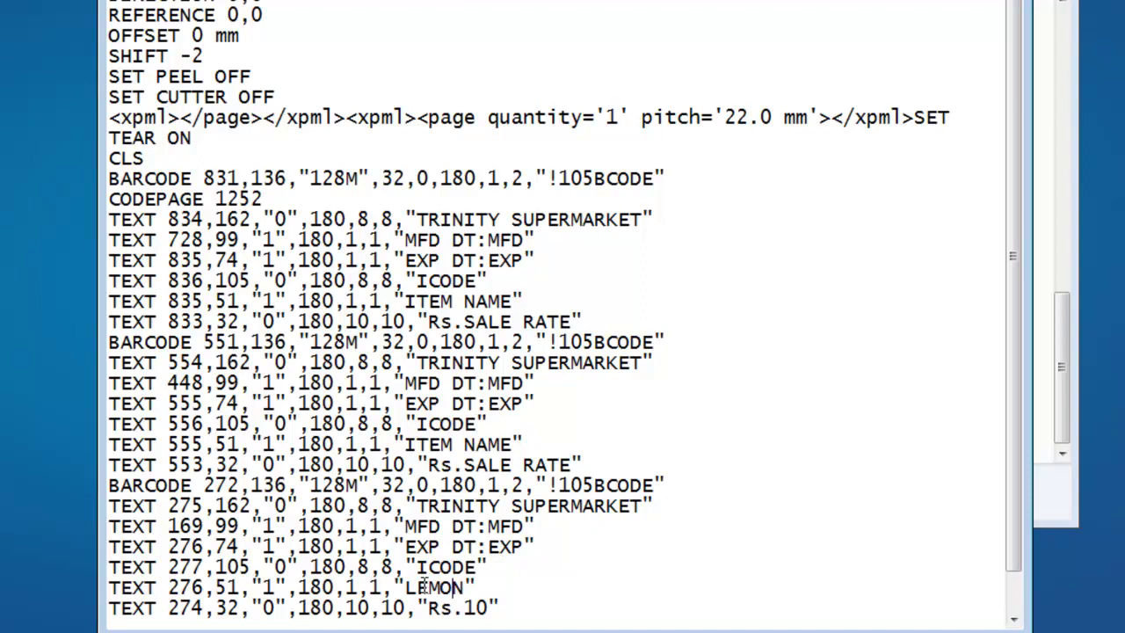
left_click_drag(405, 587, 496, 566)
type("ITEM NAME")
scroll(547, 454, "down", 1)
type("SALE RATE")
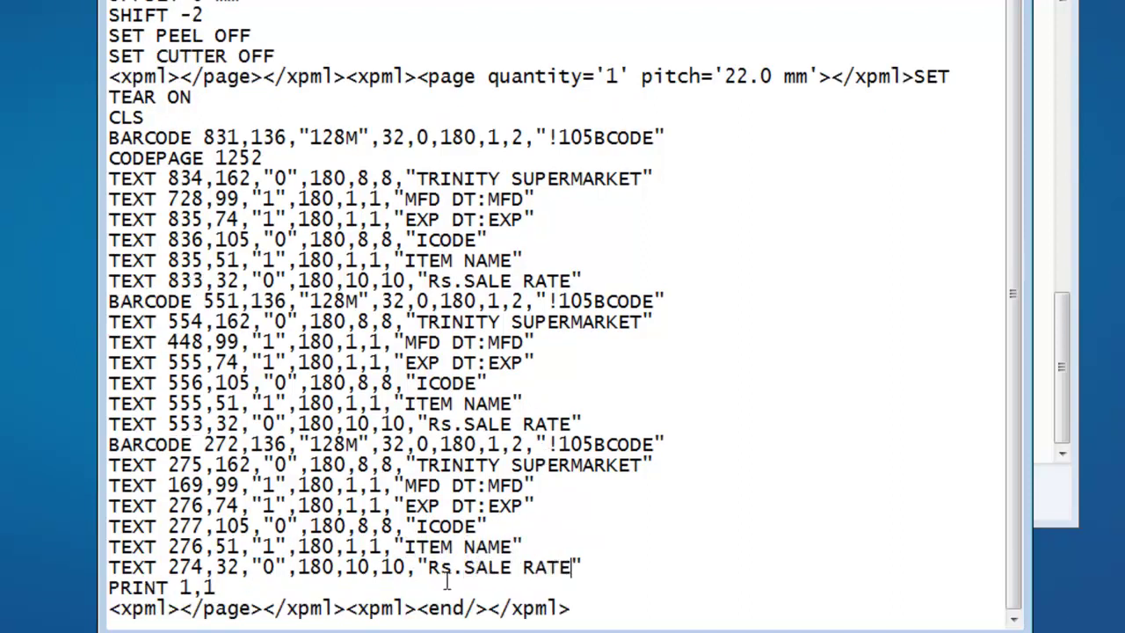
- Change the print line from PRINT 1,1 to PRINT QTY,1
key("Down")
left_click(195, 586)
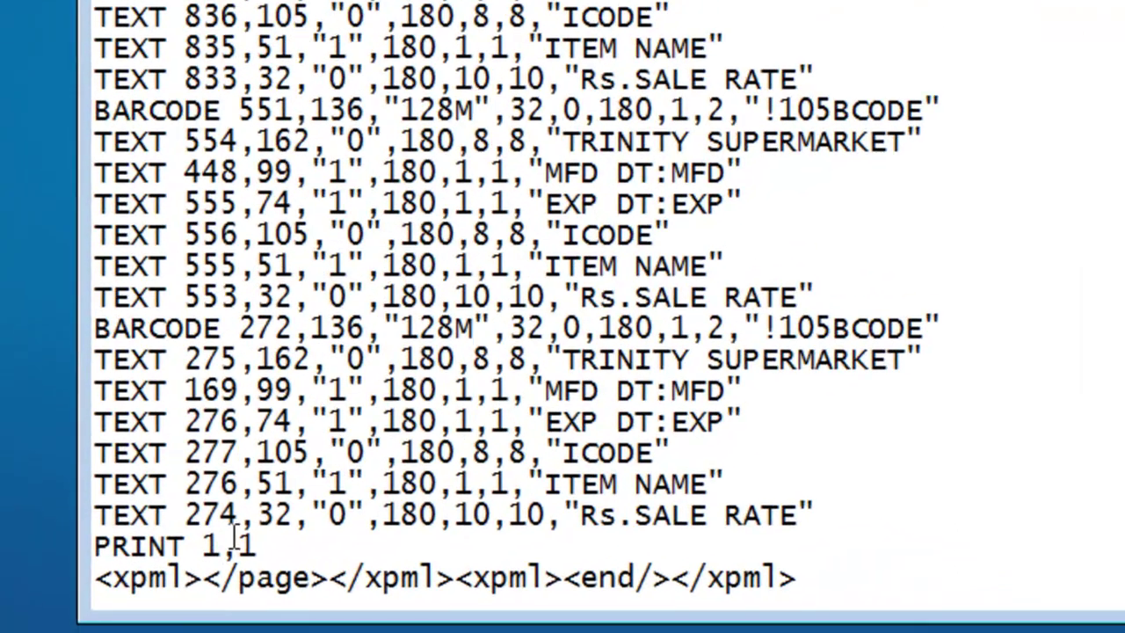
key("BackSpace")
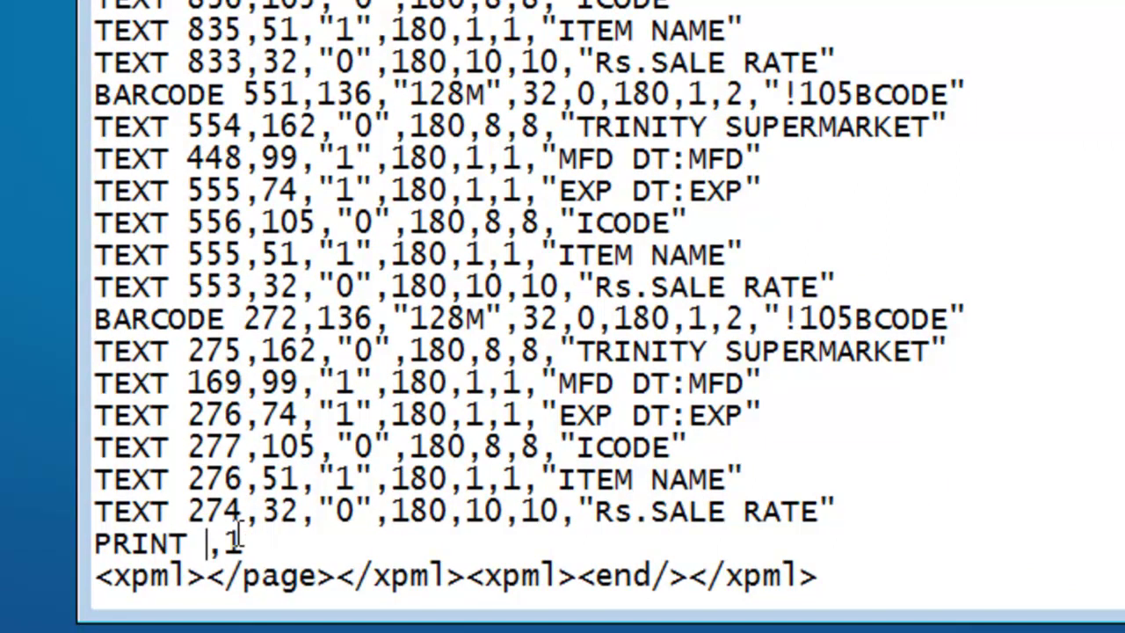
type("QTY")
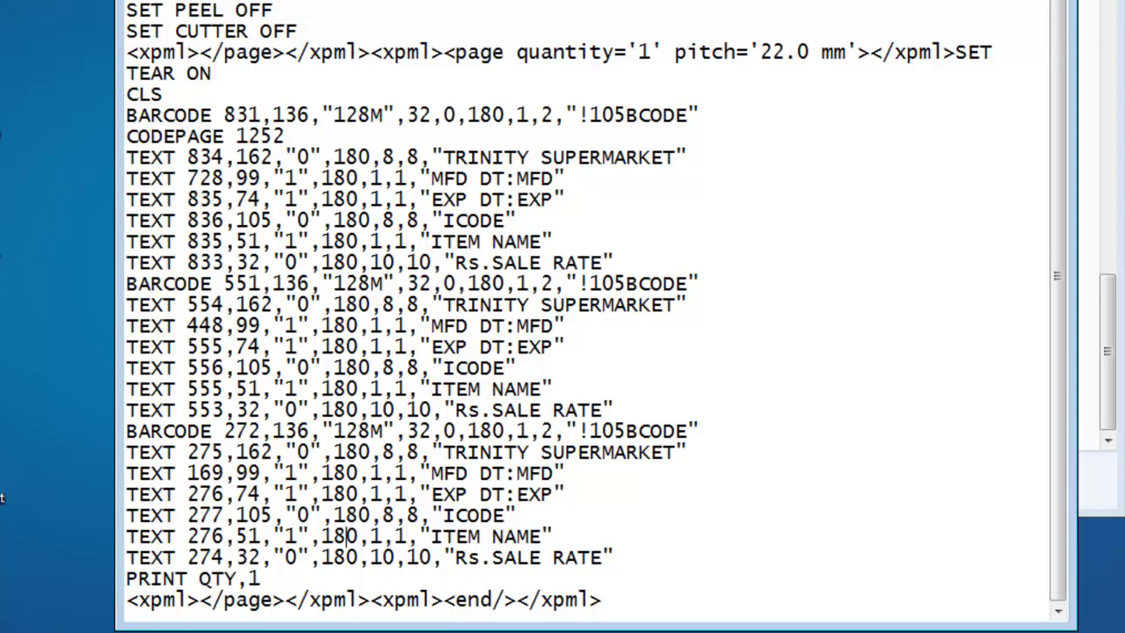
- Save Final PRN.txt, close Notepad and return to GoFrugal RPOS
left_click(150, 46)
left_click(185, 121)
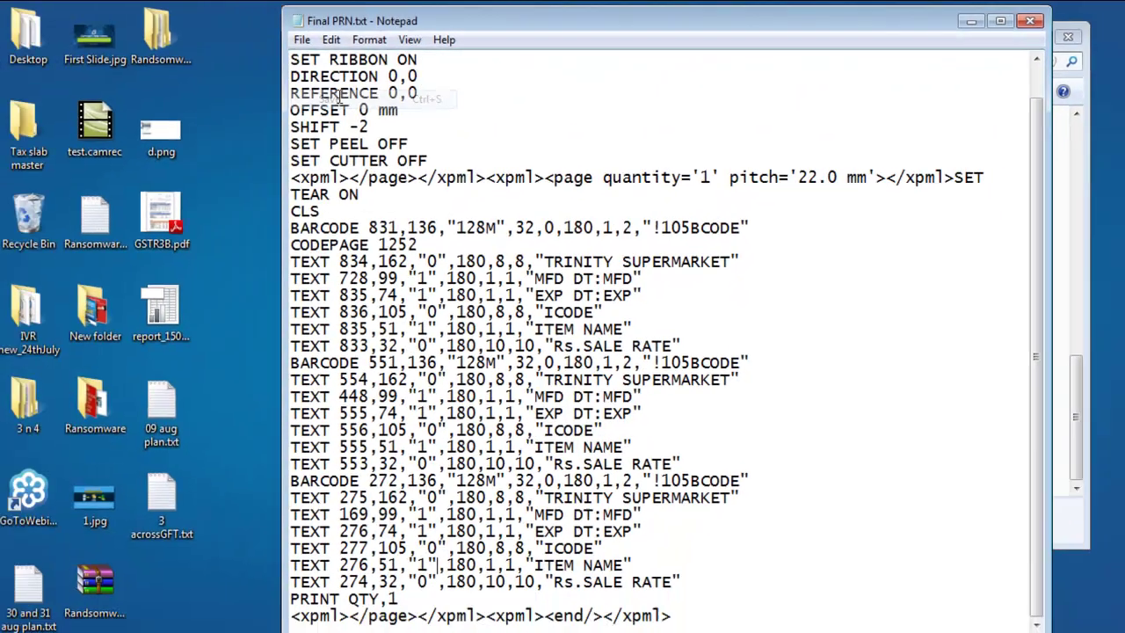
key("alt+F4")
left_click(379, 617)
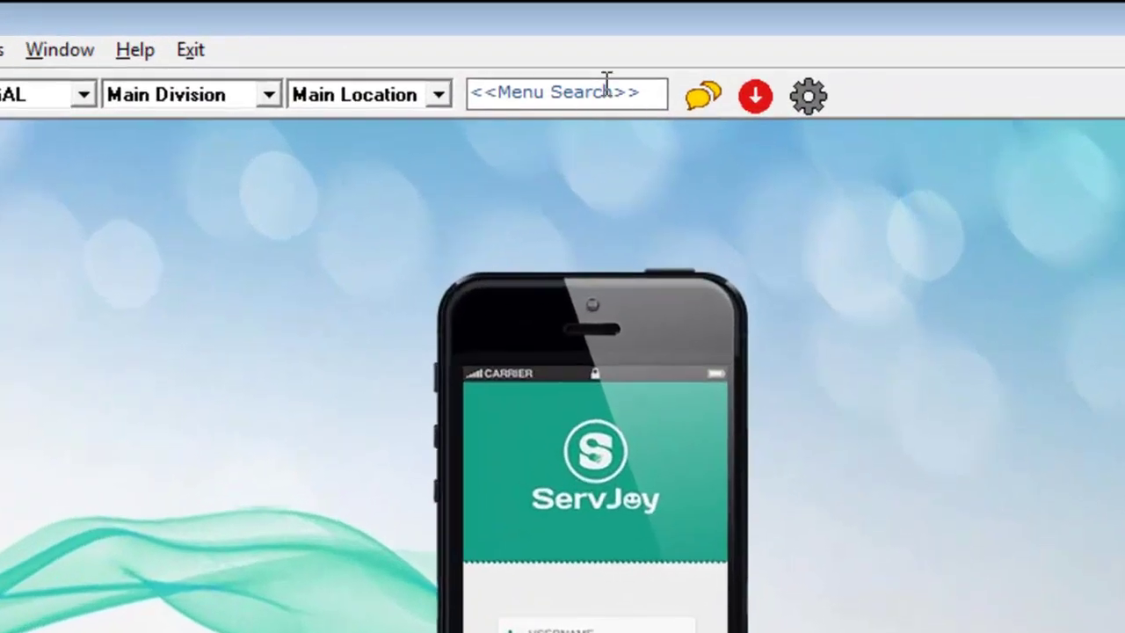
- Search the menus for 'device settings' and open Device Settings from the results
left_click(728, 49)
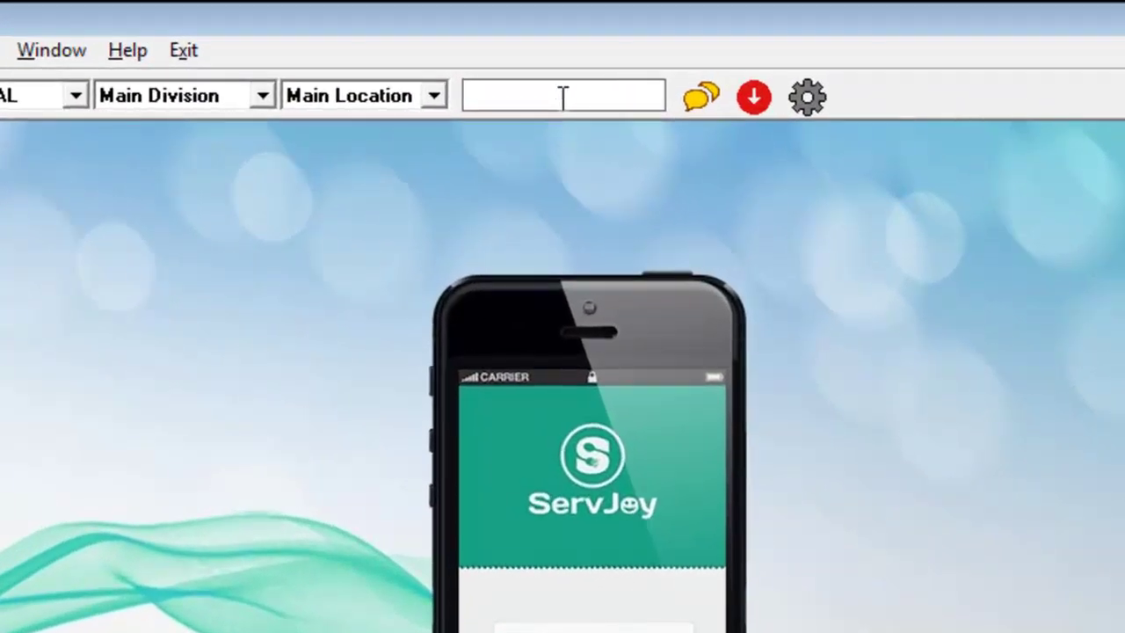
type("device settings")
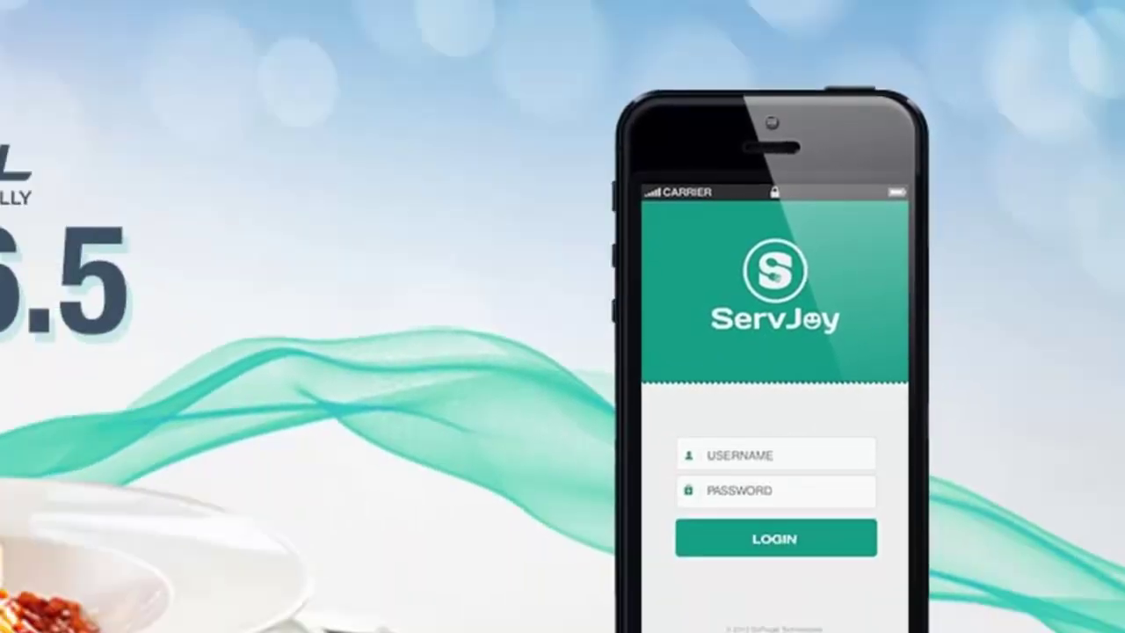
key("Return")
key("Down")
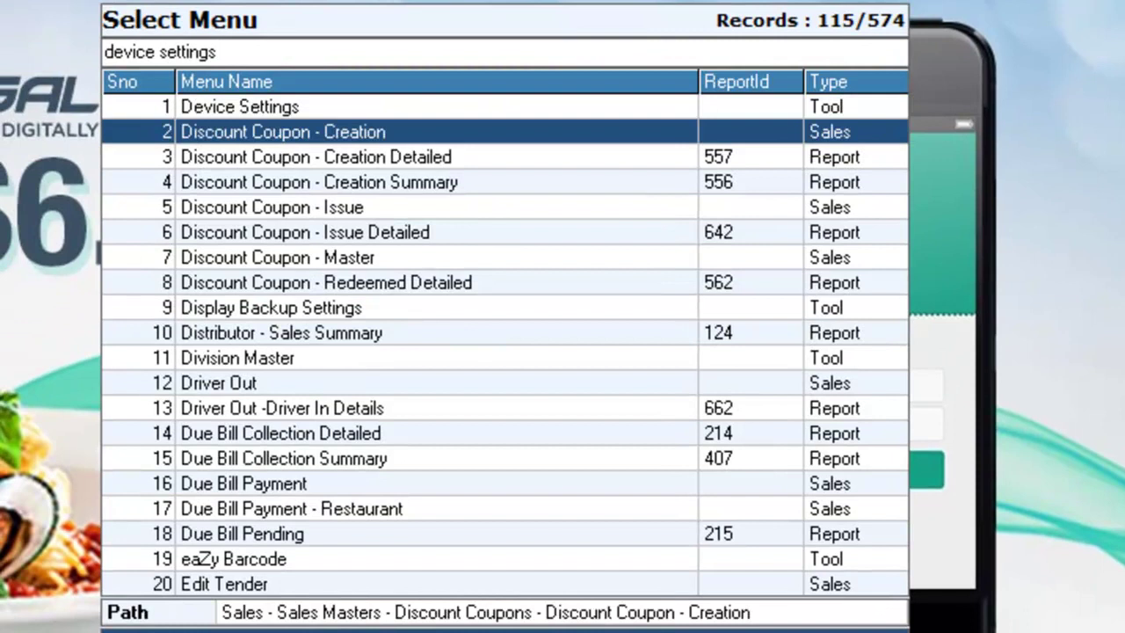
key("Up")
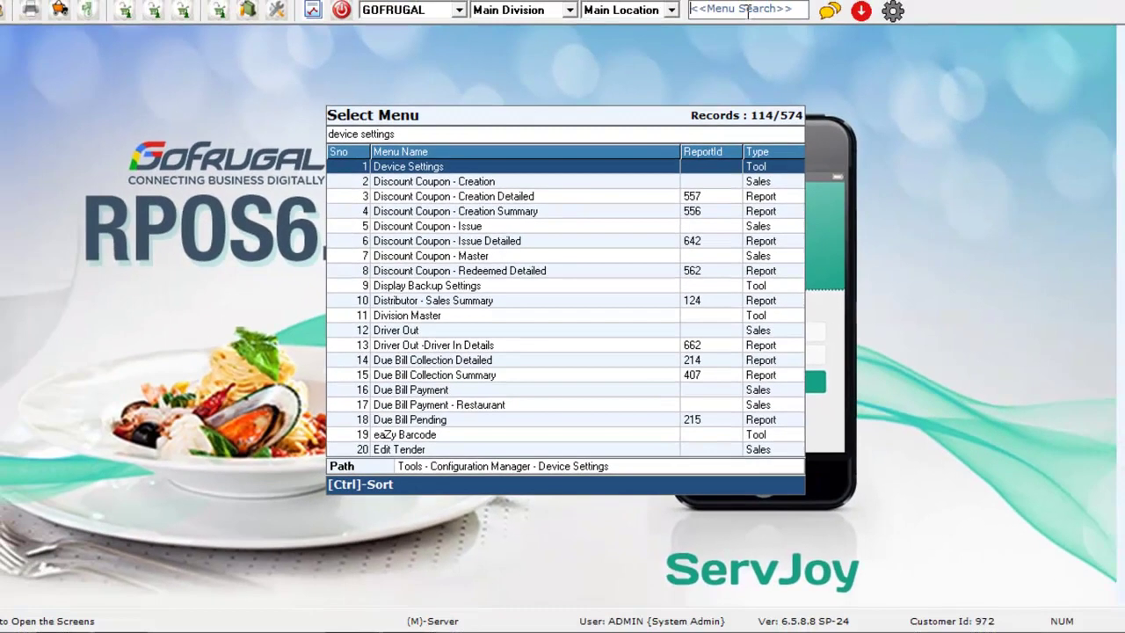
key("Return")
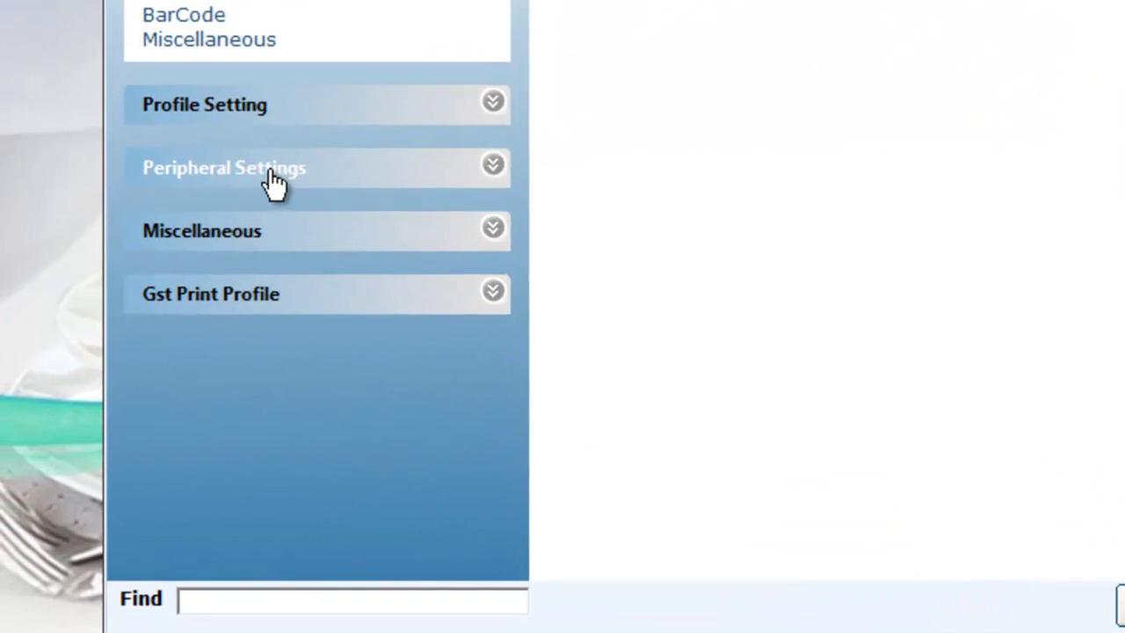
- Under Peripheral Settings, uncheck Use Barcode print Profile and select the Select File Name row
left_click(273, 174)
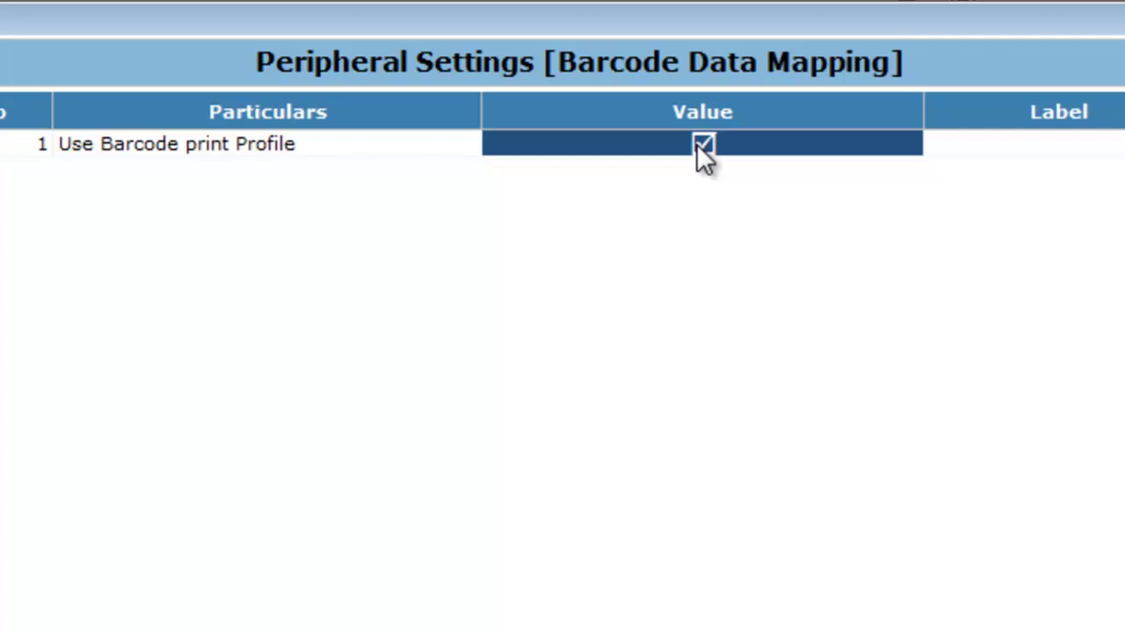
left_click(702, 144)
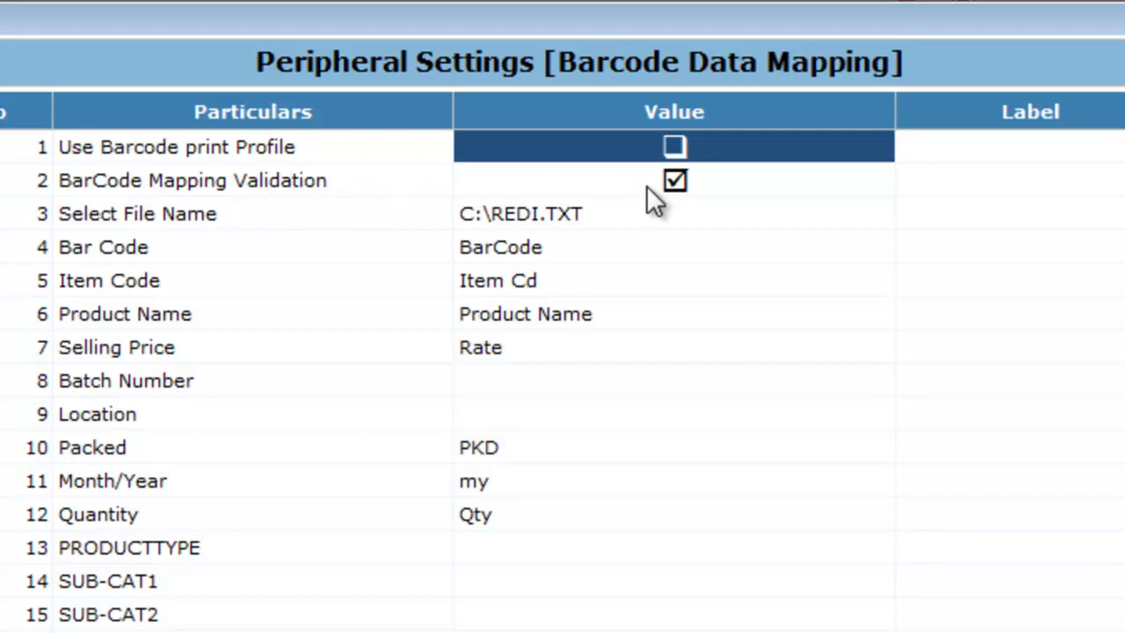
left_click(654, 213)
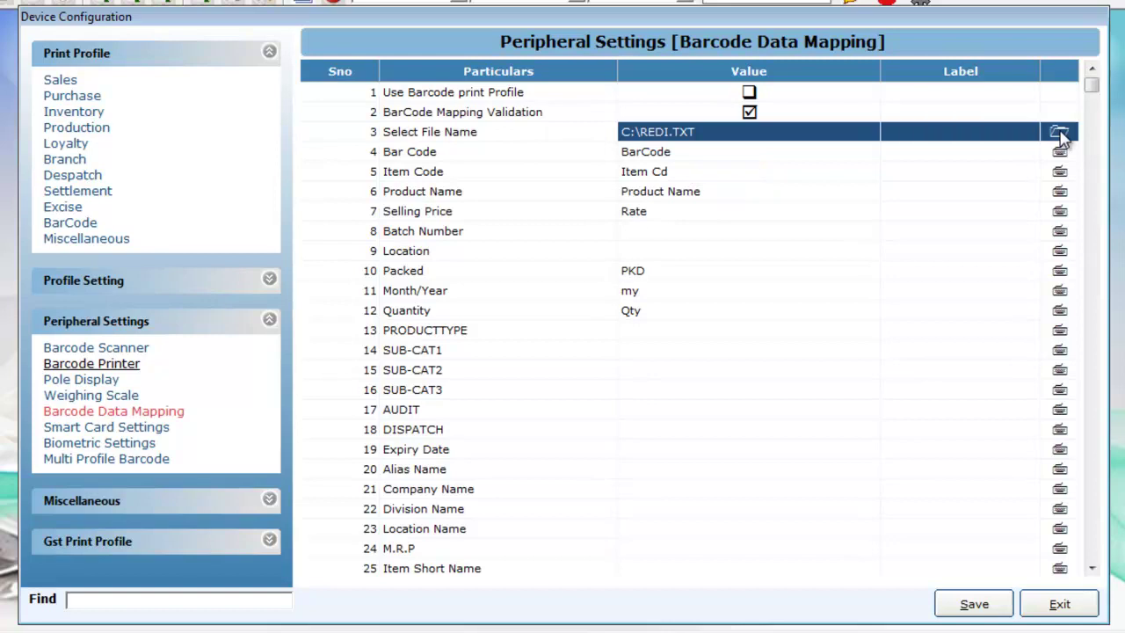
- Browse to Local Disk (E:) and choose Final PRN.txt as the base print file
left_click(1059, 134)
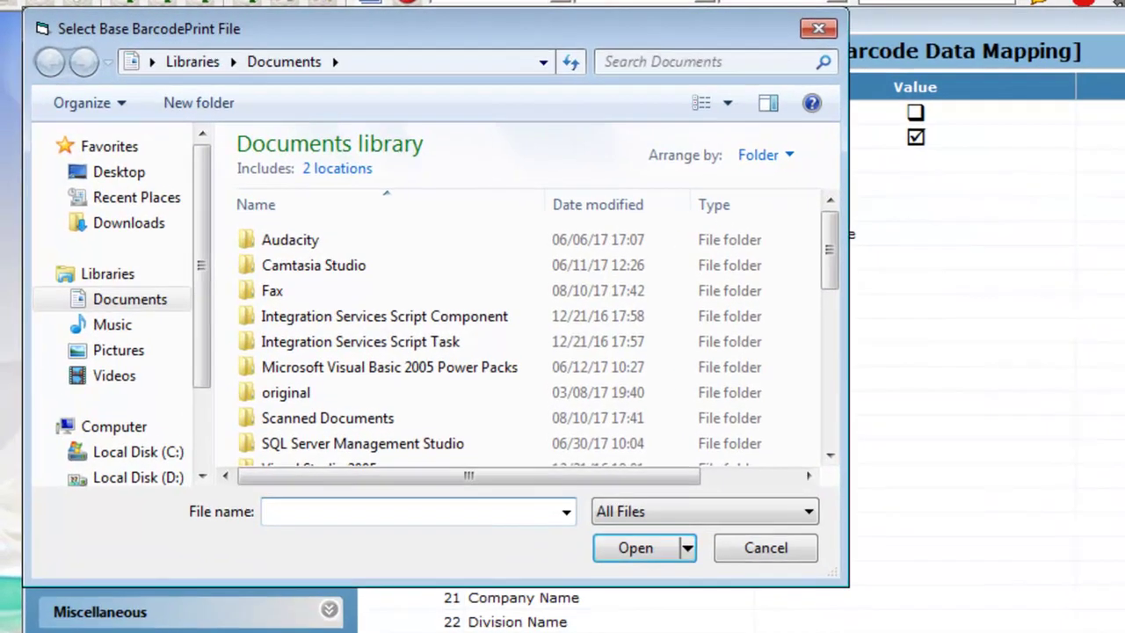
left_click_drag(186, 279, 180, 397)
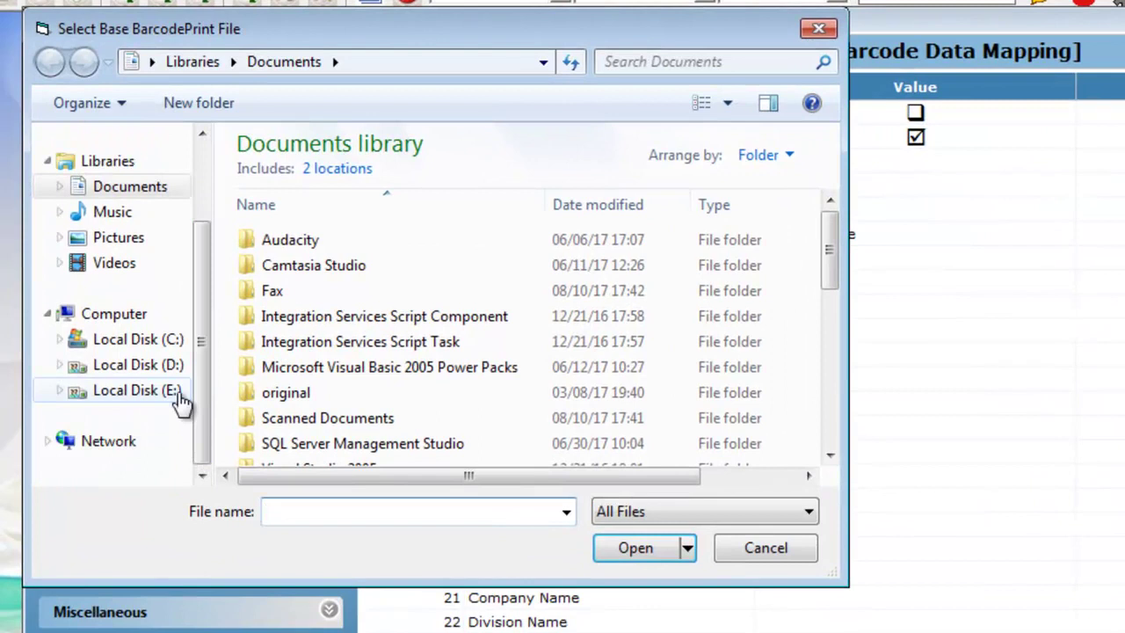
left_click(178, 395)
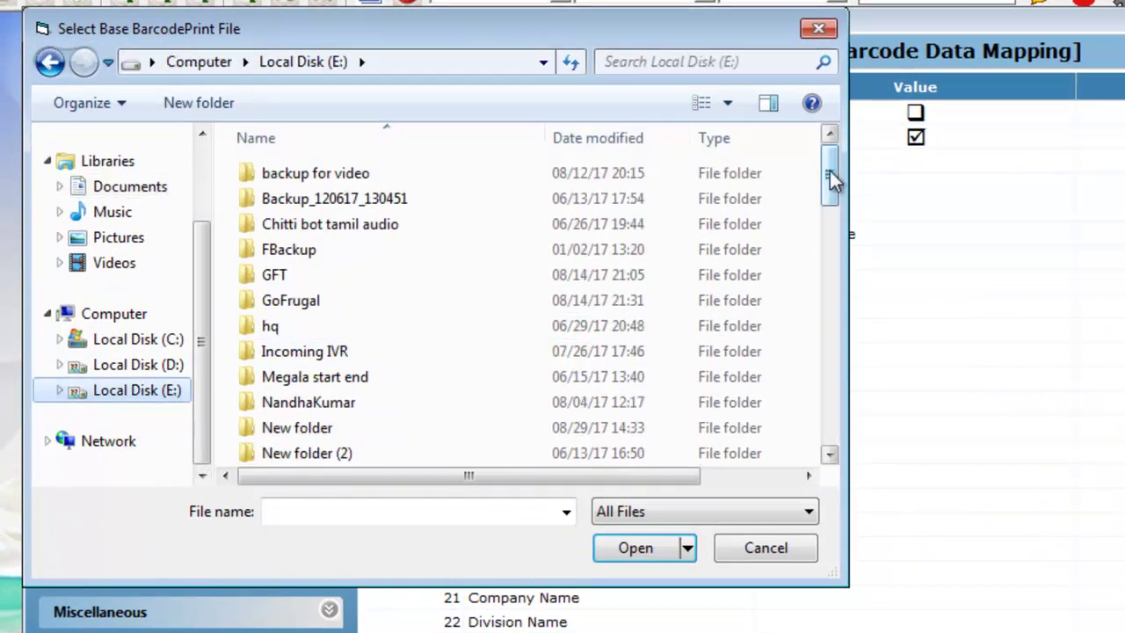
left_click_drag(831, 173, 810, 474)
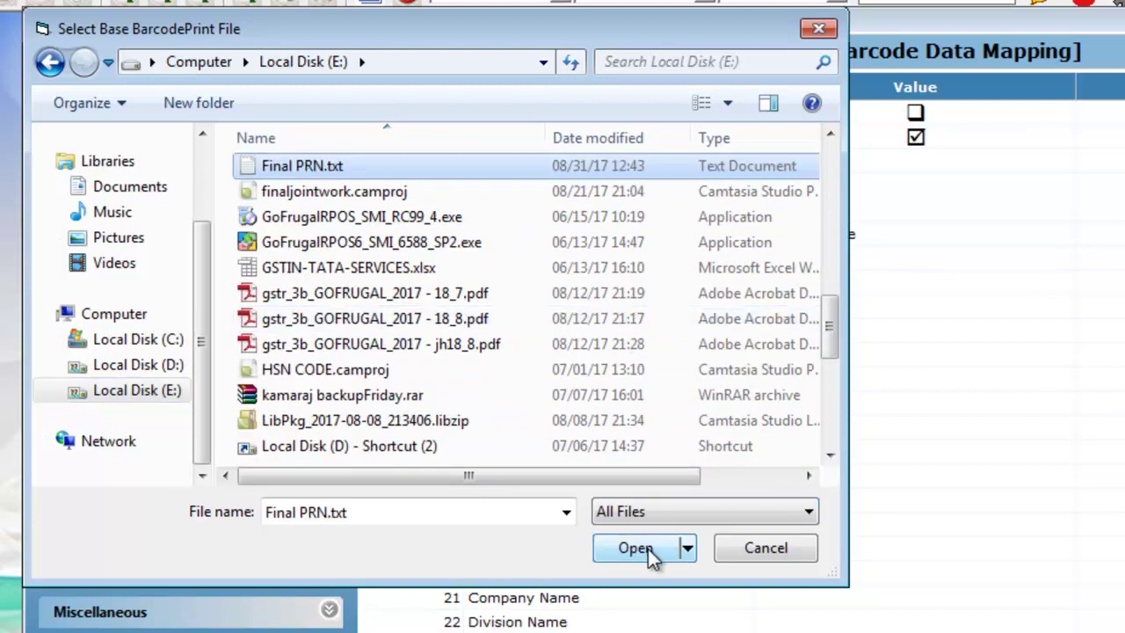
left_click(648, 549)
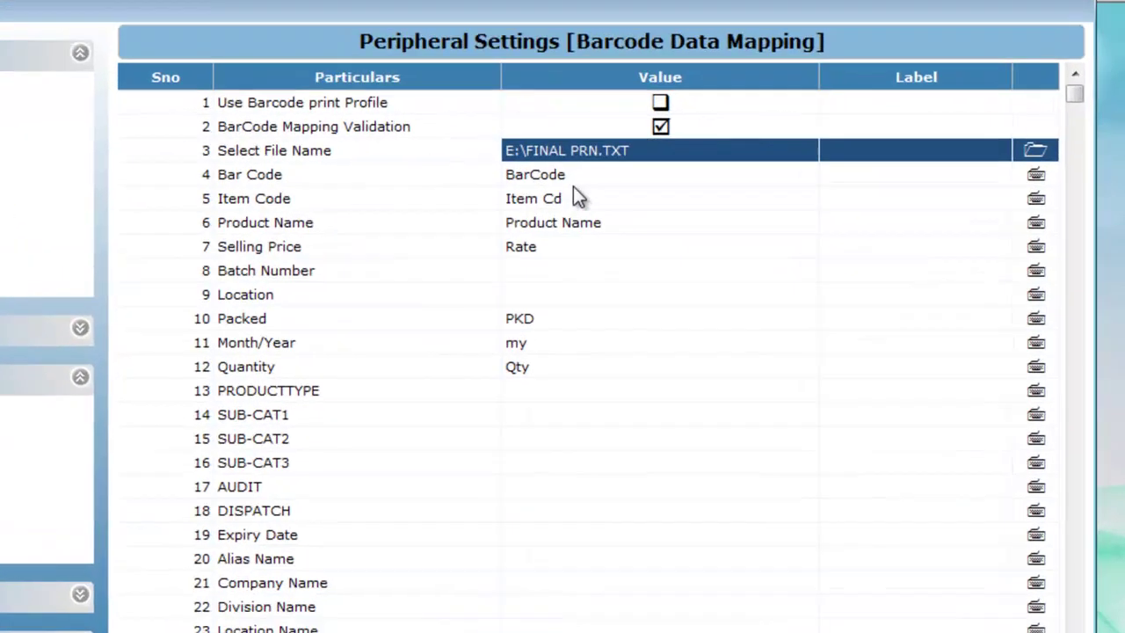
- Clear the old Bar Code mapping value
left_click(522, 185)
key("BackSpace")
key("BackSpace")
key("BackSpace")
key("BackSpace")
key("BackSpace")
key("BackSpace")
key("BackSpace")
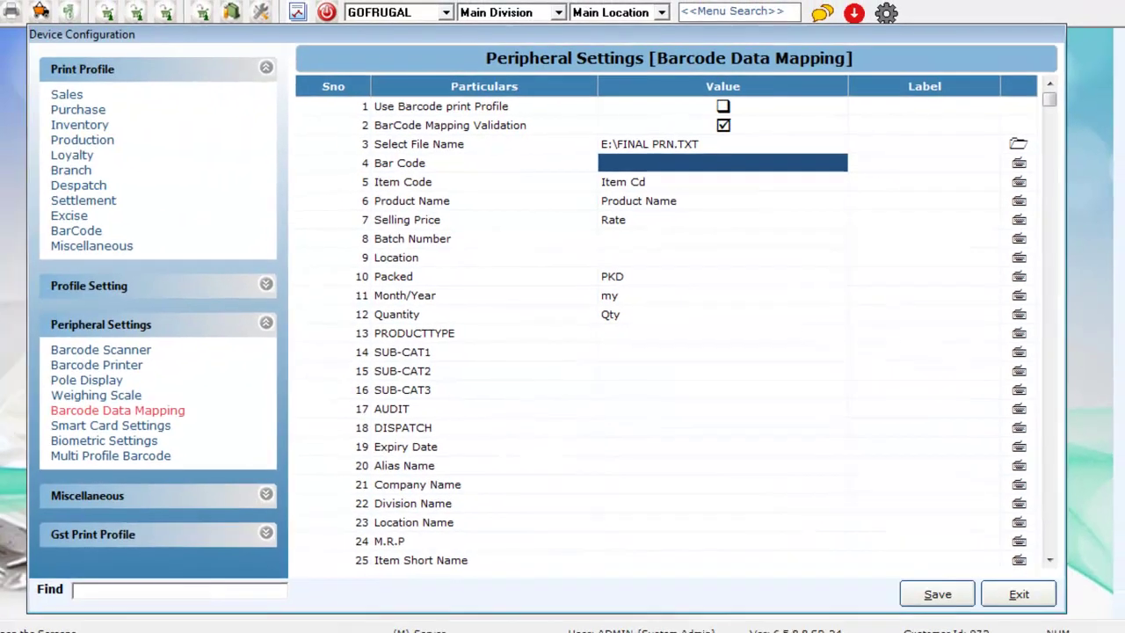
key("Return")
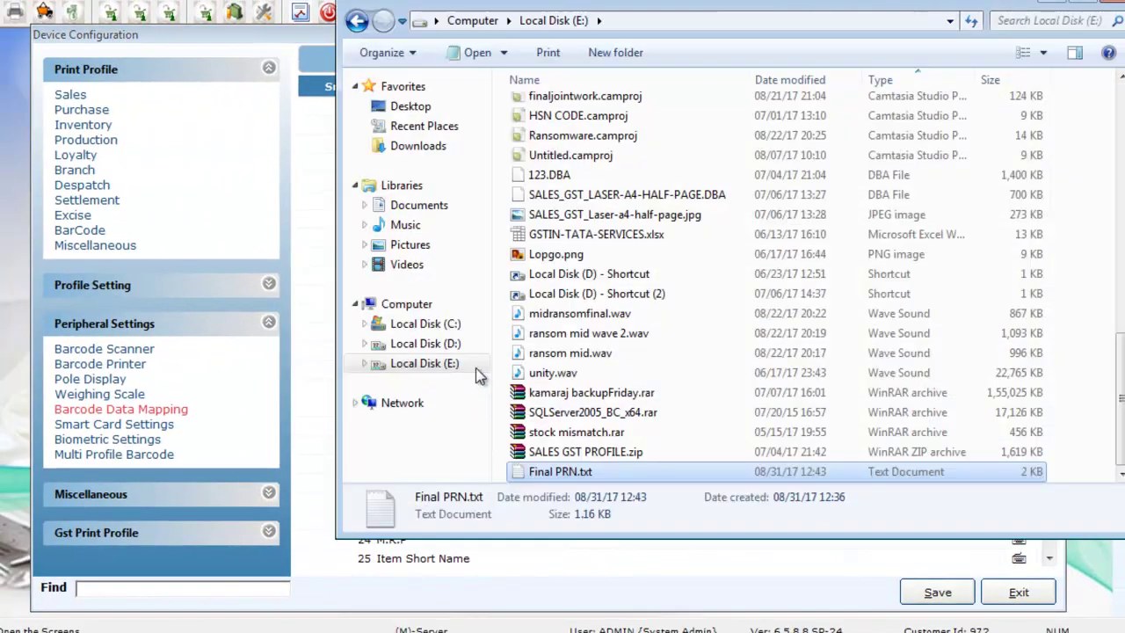
- Open Final PRN.txt in Notepad beside the settings and map Bar Code to BCODE
double_click(571, 472)
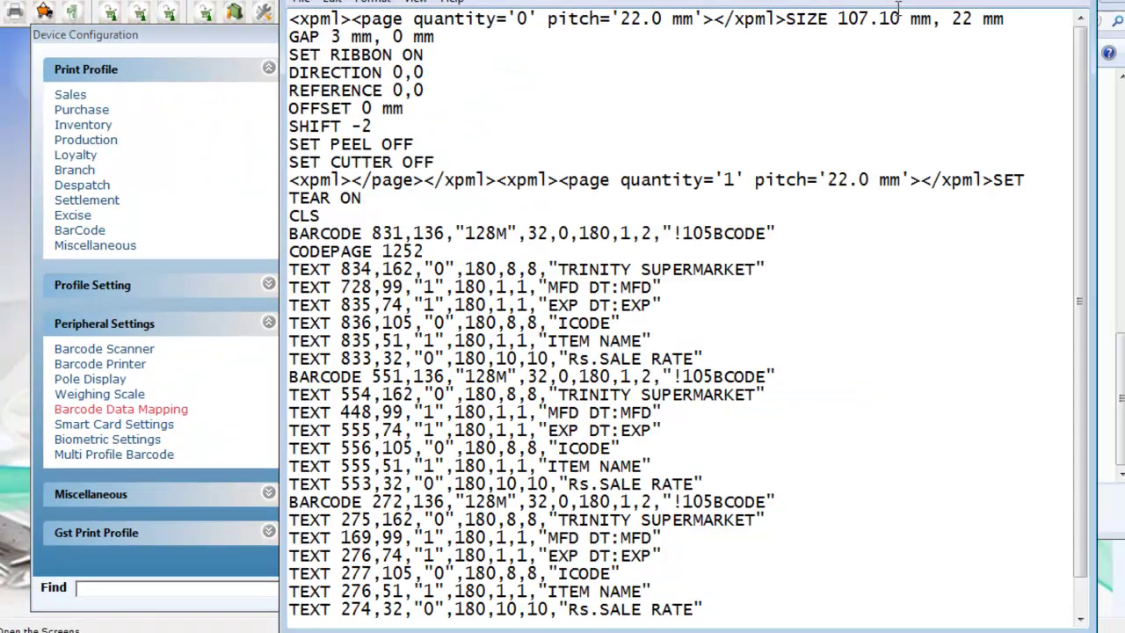
left_click_drag(615, 9, 336, 0)
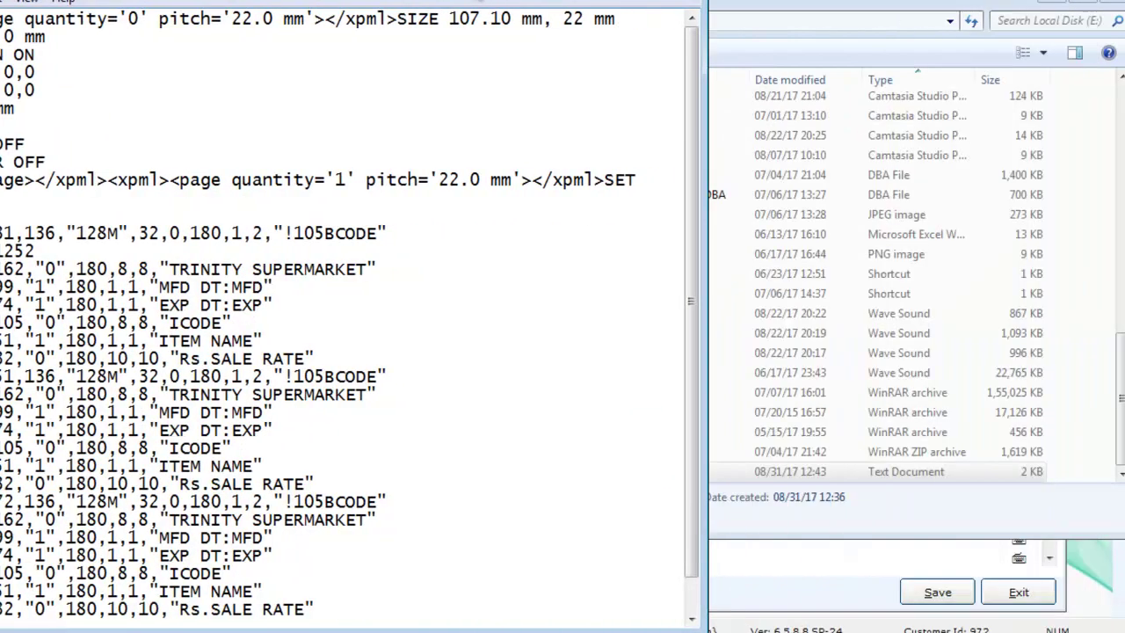
left_click(1073, 5)
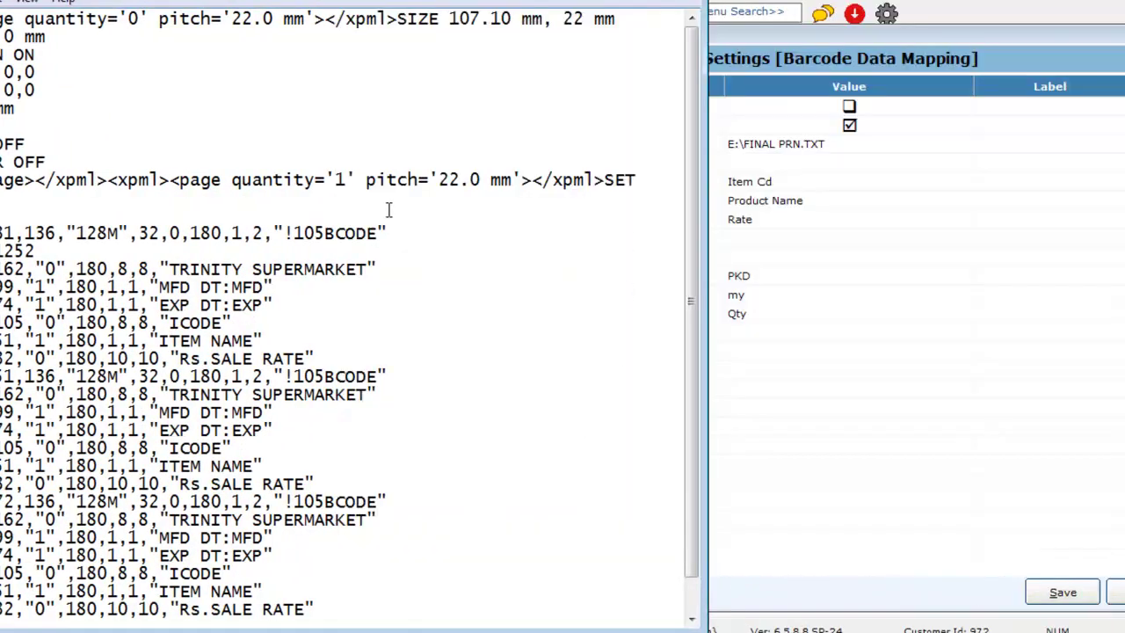
left_click(742, 166)
type("BCODE")
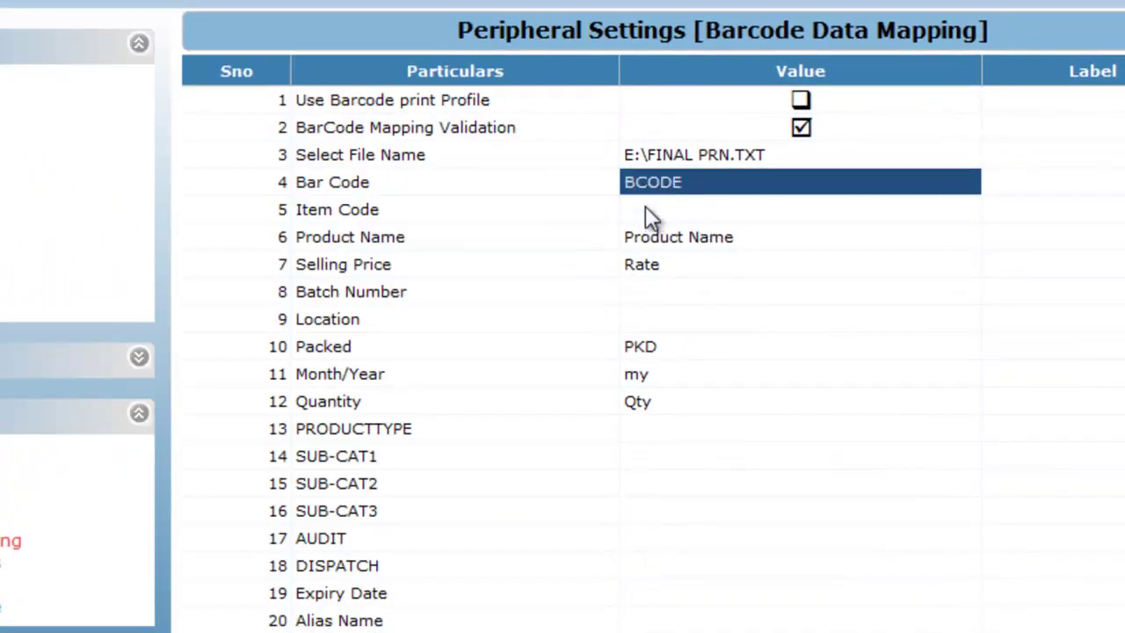
- Map Product Name to ITEM NAME and Selling Price to SALE RATE
left_click(646, 211)
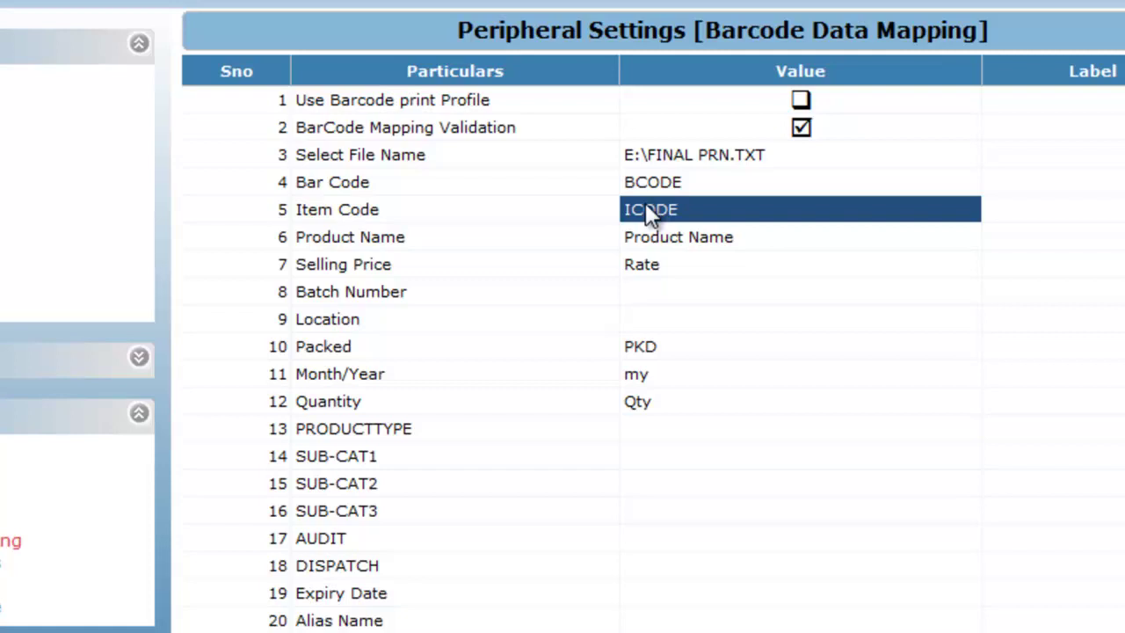
left_click(670, 243)
type("ITEM")
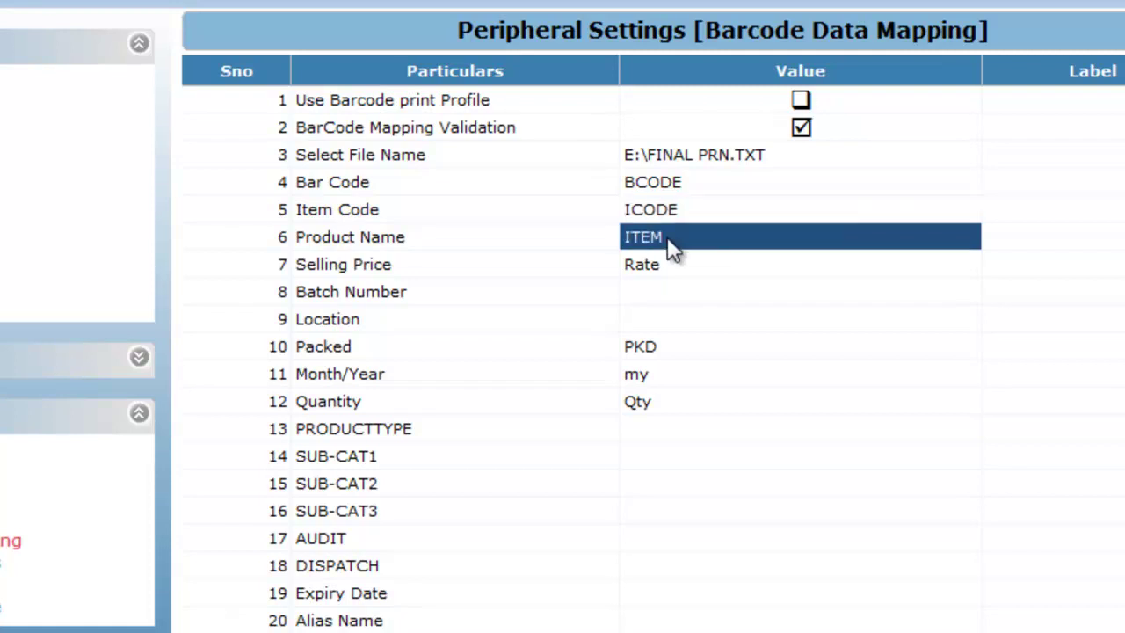
type(" NAME")
left_click(666, 262)
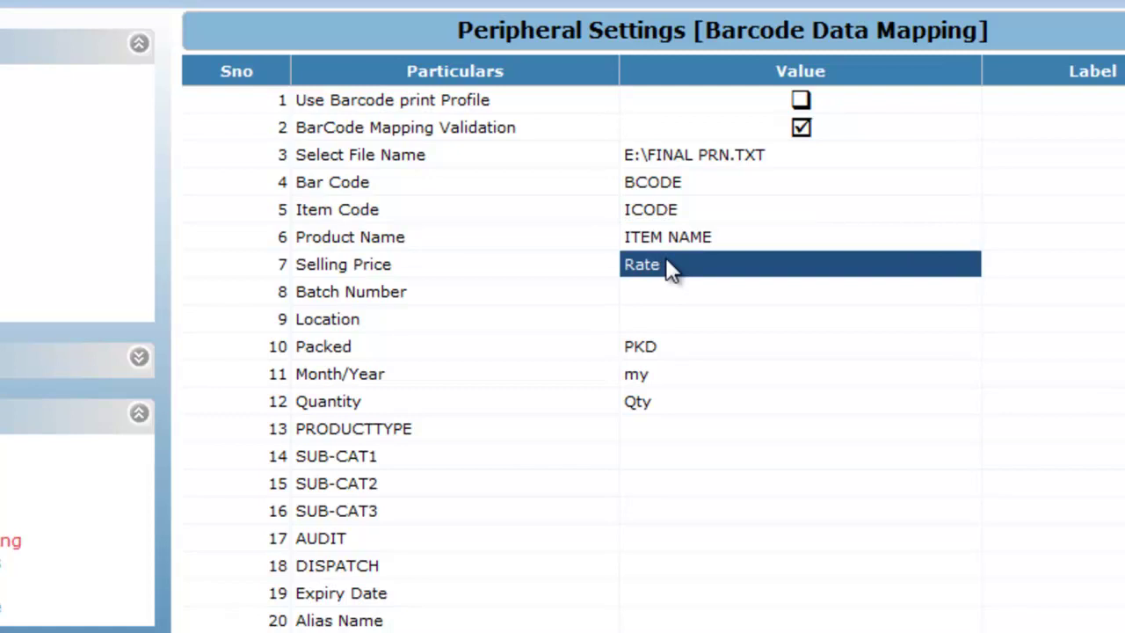
key("BackSpace")
key("BackSpace")
key("BackSpace")
key("BackSpace")
type("SALE RATE")
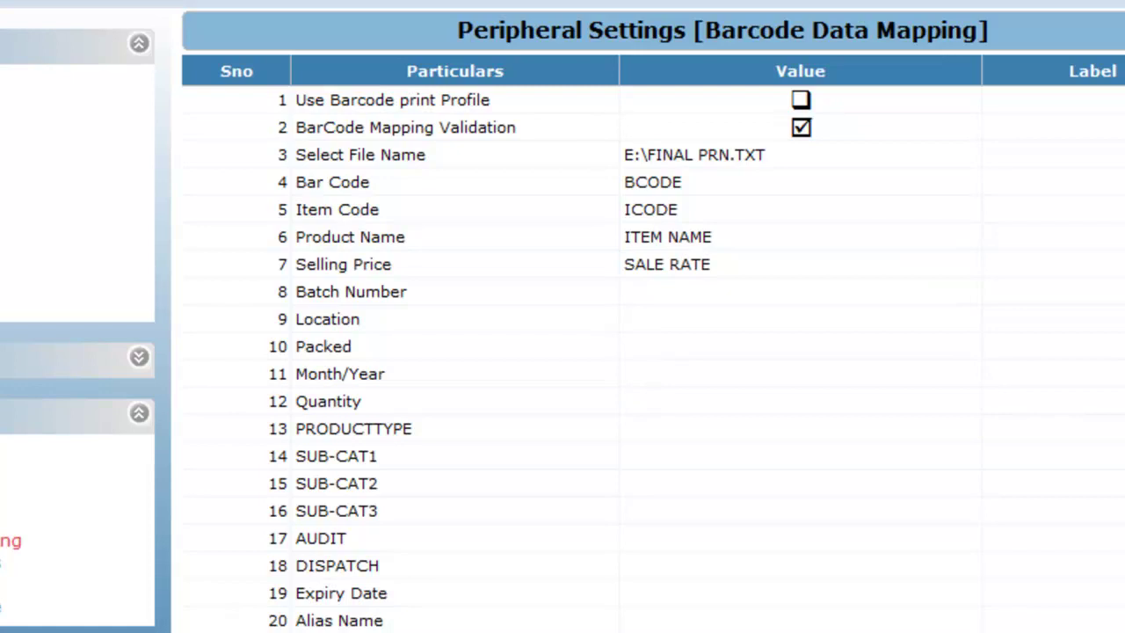
- Map Month/Year to MFD, Quantity to QTY and Expiry Date to EXP
left_click(673, 377)
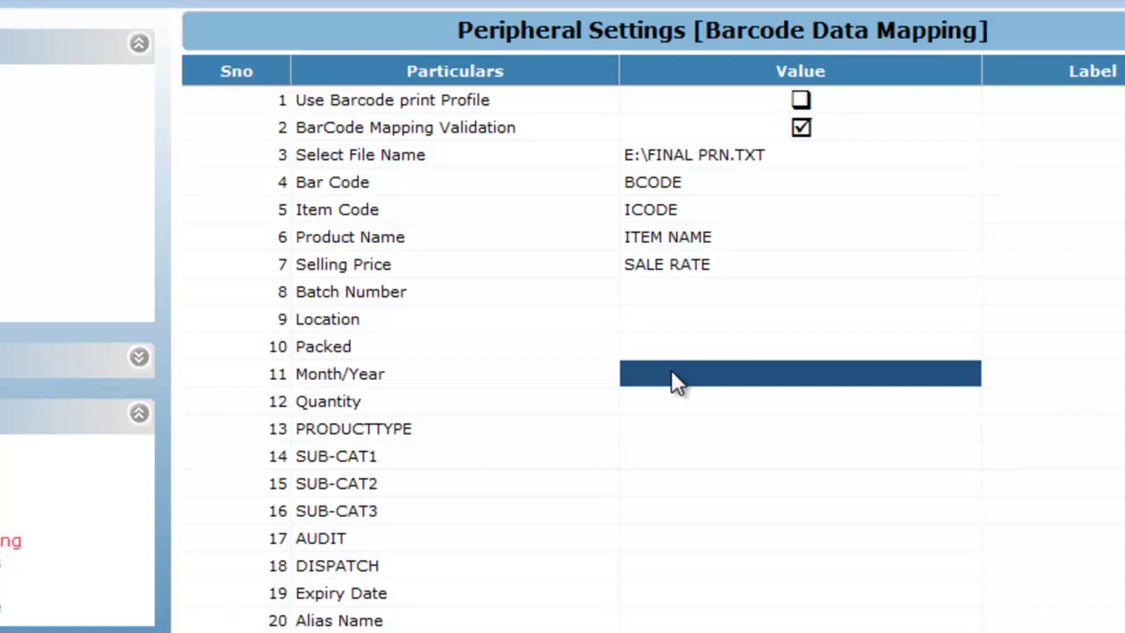
type("mf")
key("BackSpace")
key("BackSpace")
type("MFD")
left_click(643, 407)
type("qty")
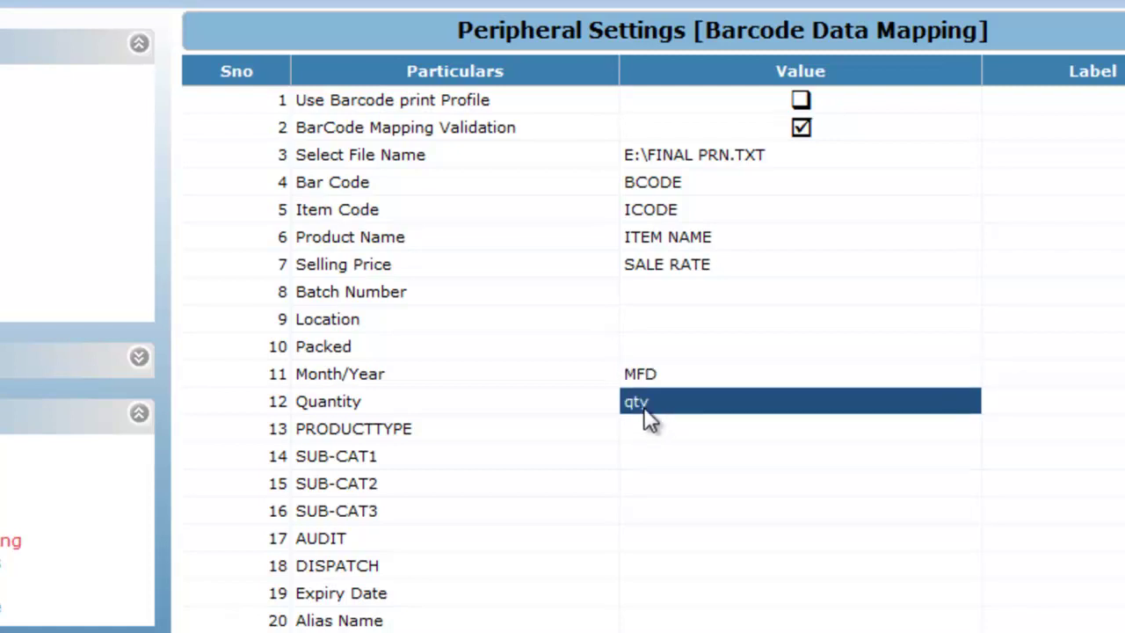
key("BackSpace")
key("BackSpace")
key("BackSpace")
type("QTY")
left_click(639, 605)
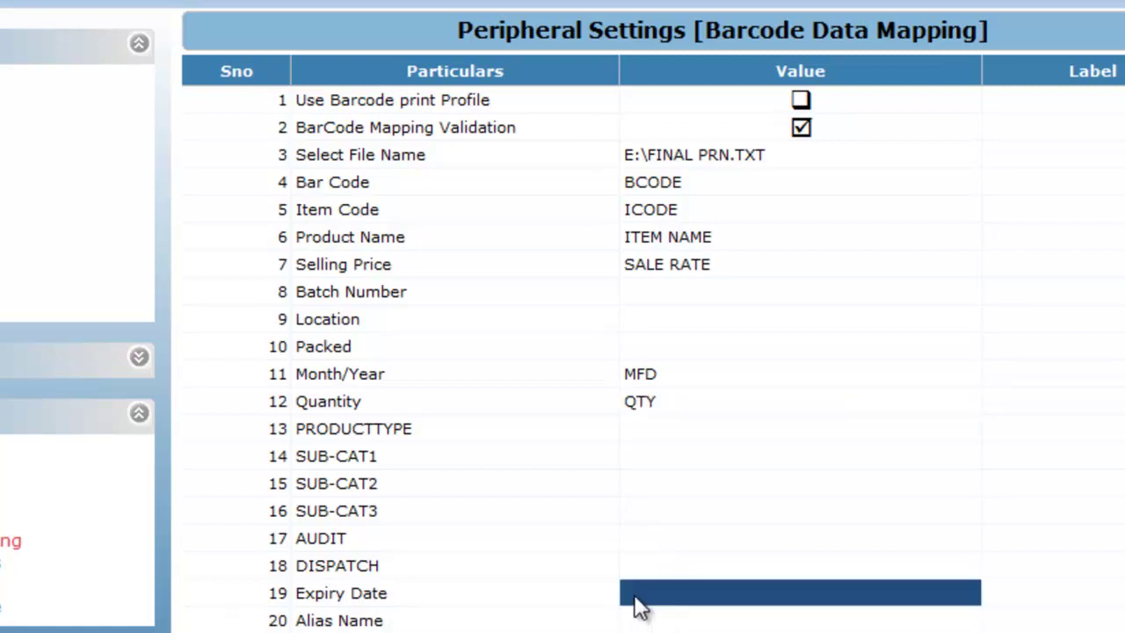
type("EXP")
- Clear the No of Sticker Per Row value of 1
scroll(828, 605, "down", 1)
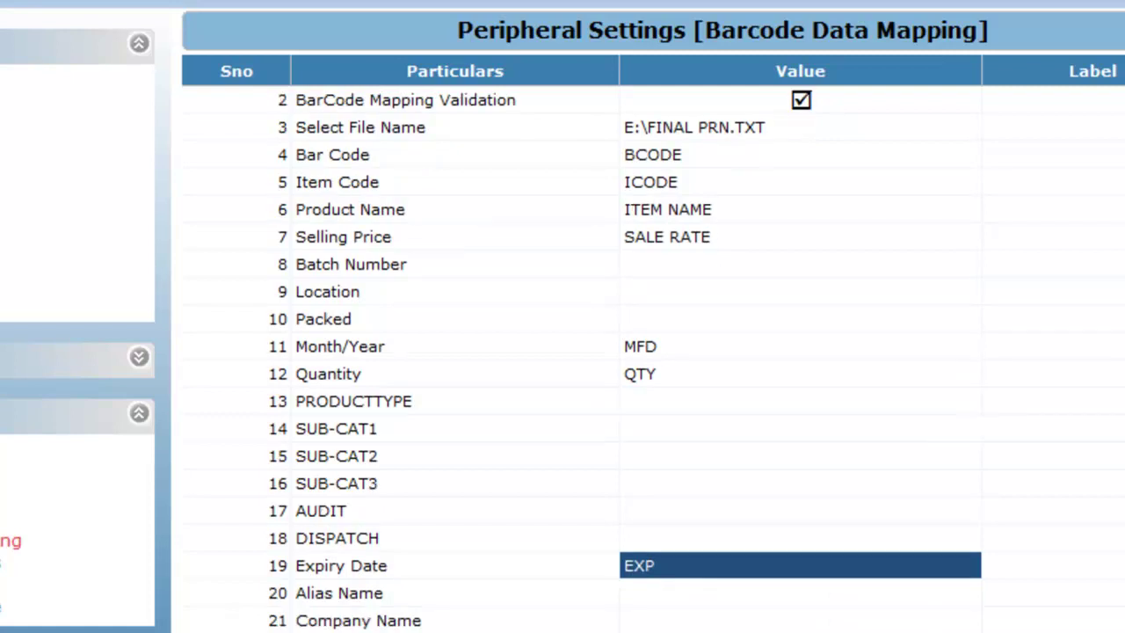
scroll(653, 359, "down", 3)
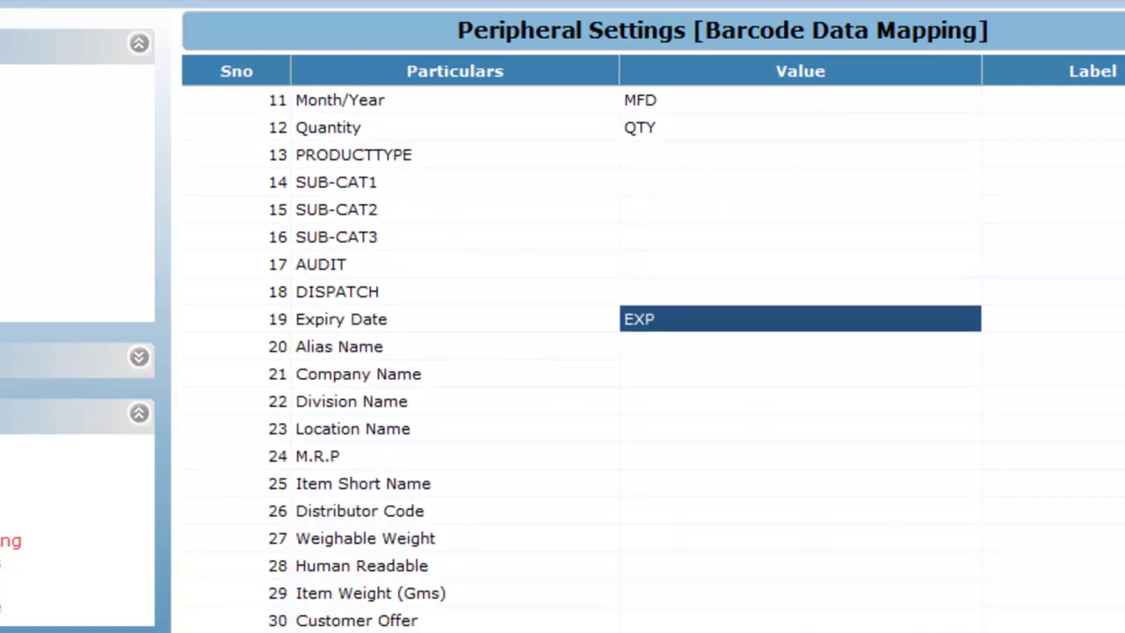
scroll(652, 358, "down", 1)
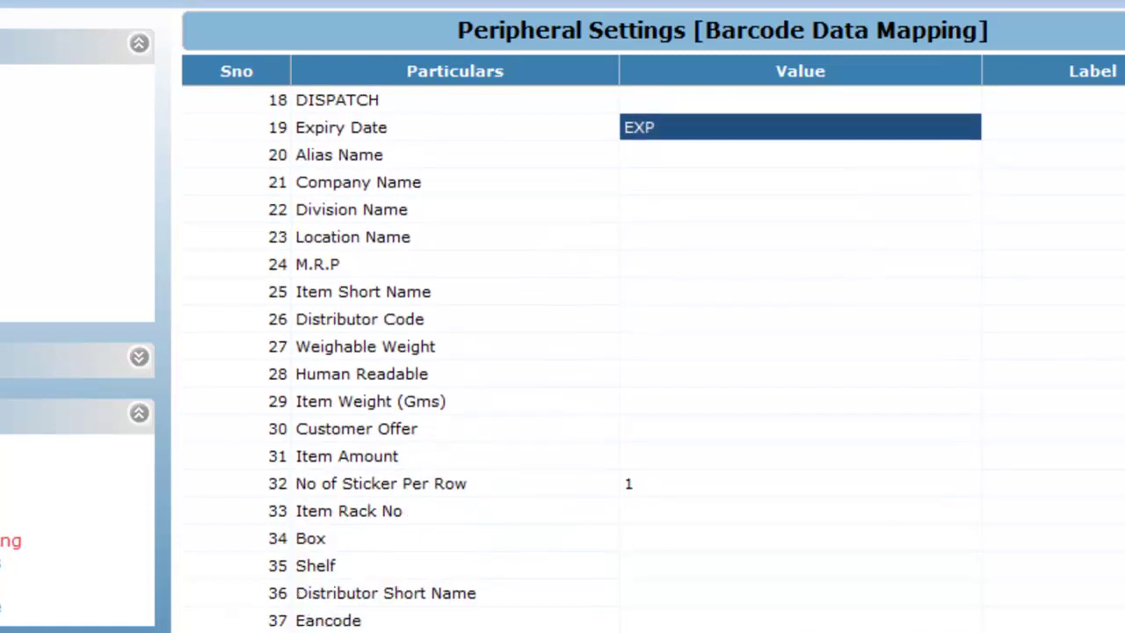
left_click(622, 492)
key("BackSpace")
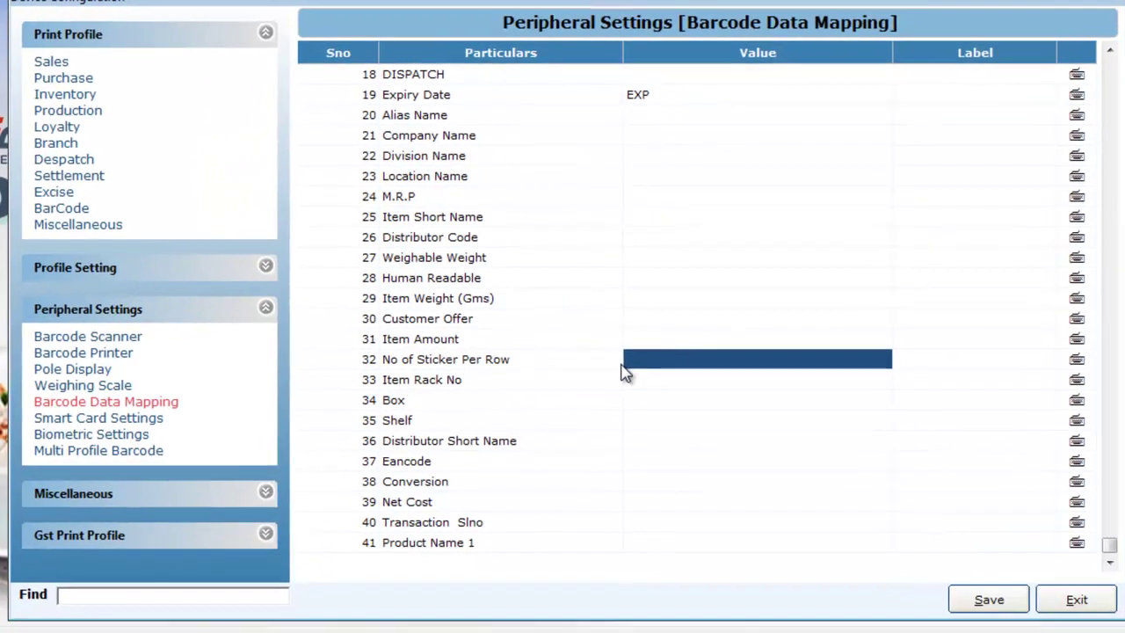
- Enter 3 for No of Sticker Per Row, then save and confirm the Barcode Data Mapping changes
type("3")
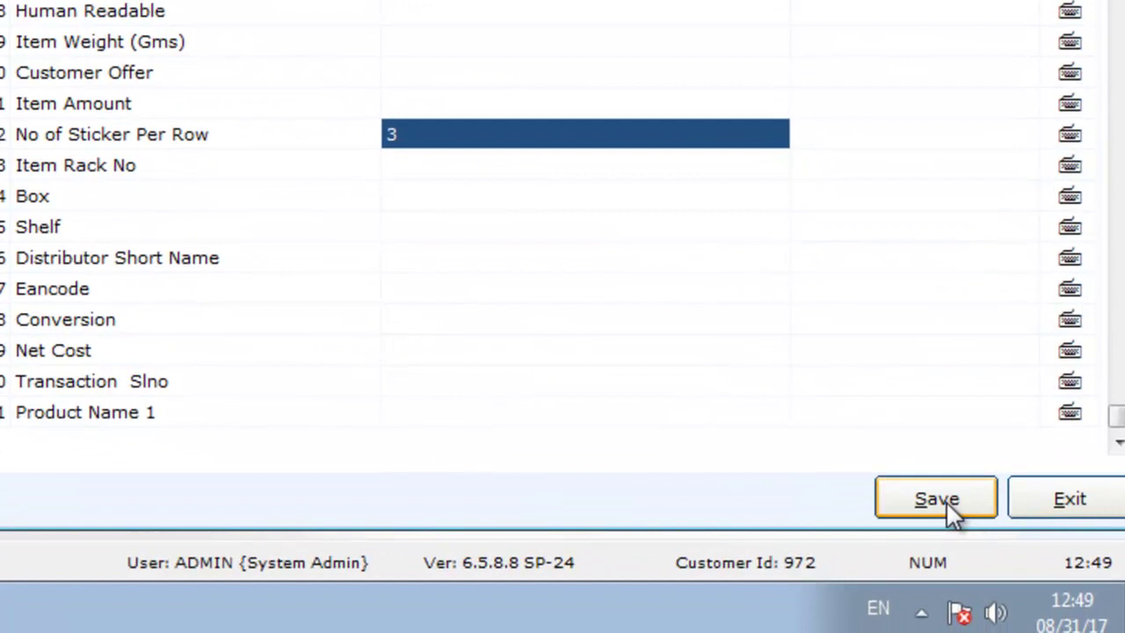
left_click(943, 500)
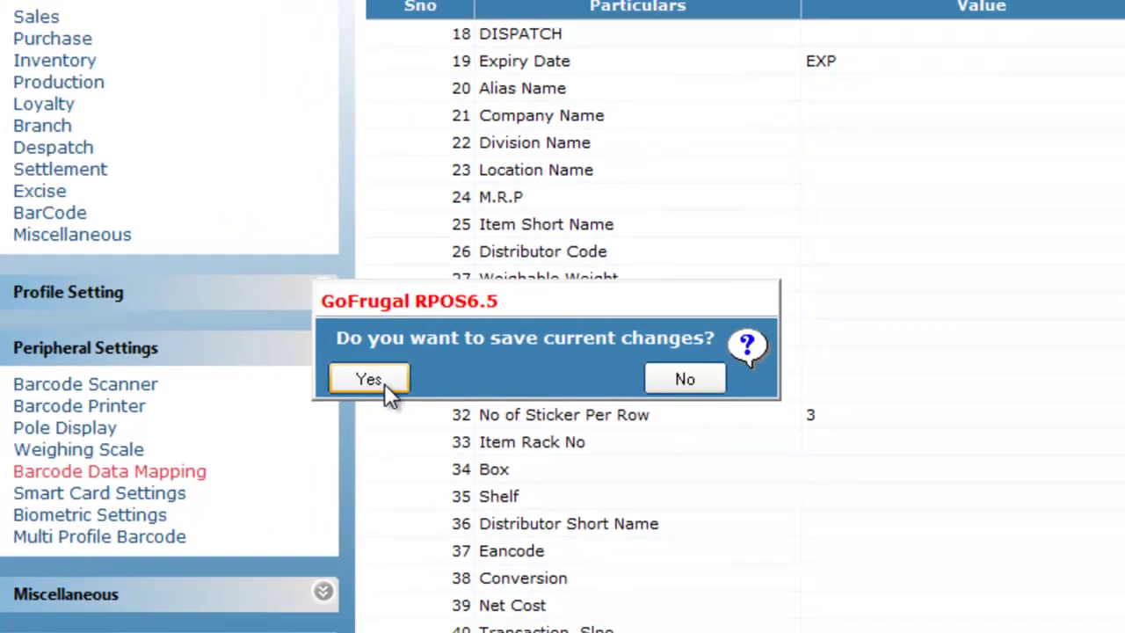
left_click(346, 391)
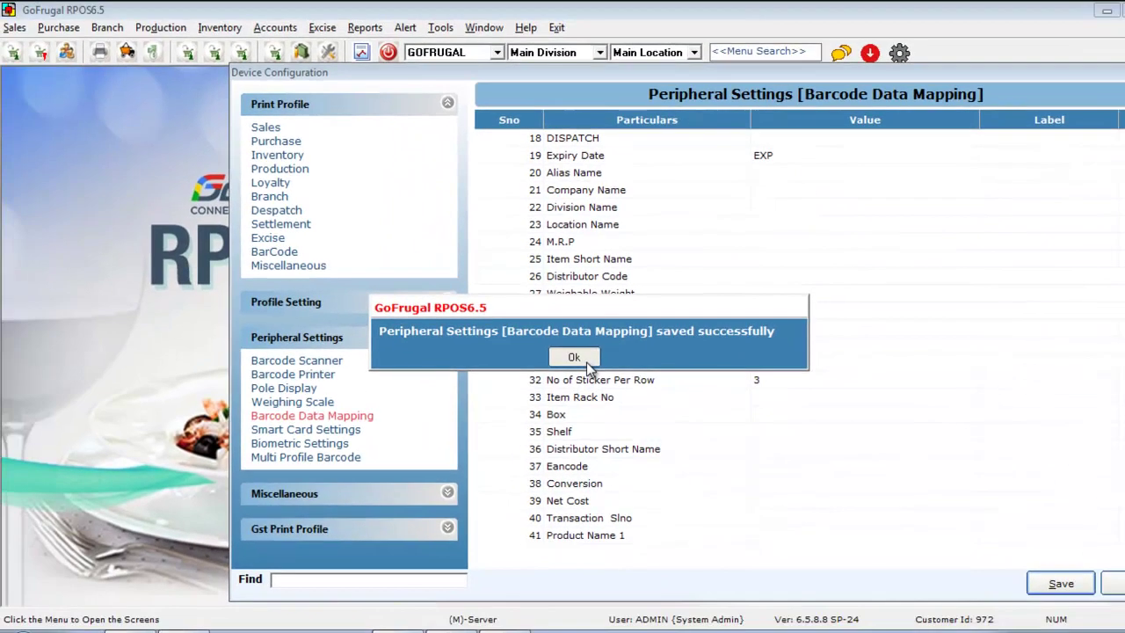
left_click(574, 358)
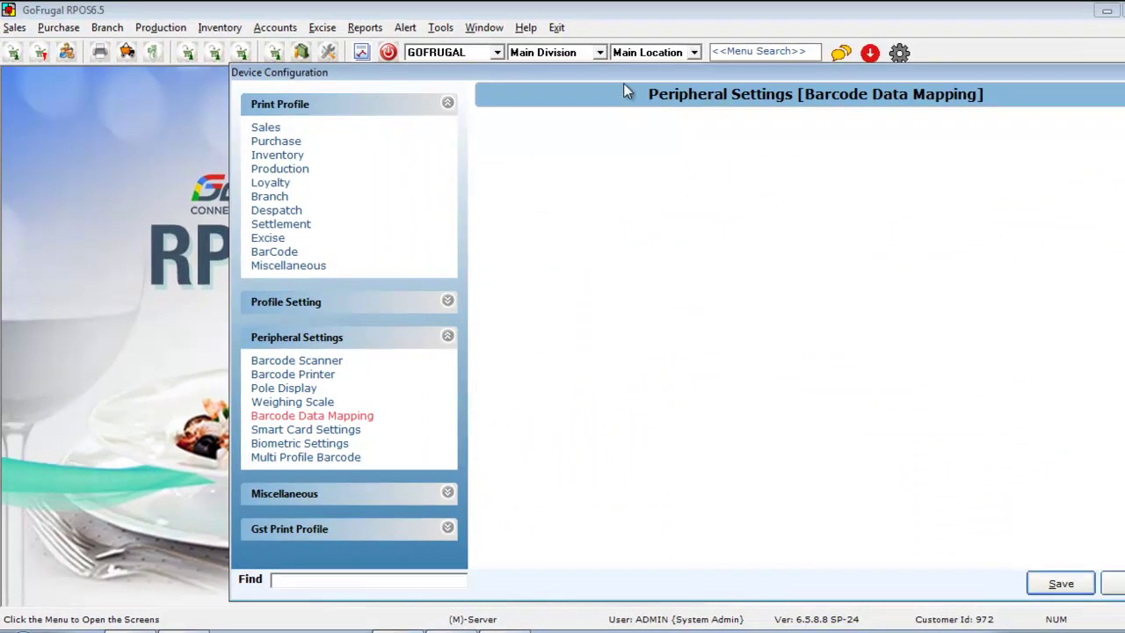
left_click_drag(622, 85, 569, 83)
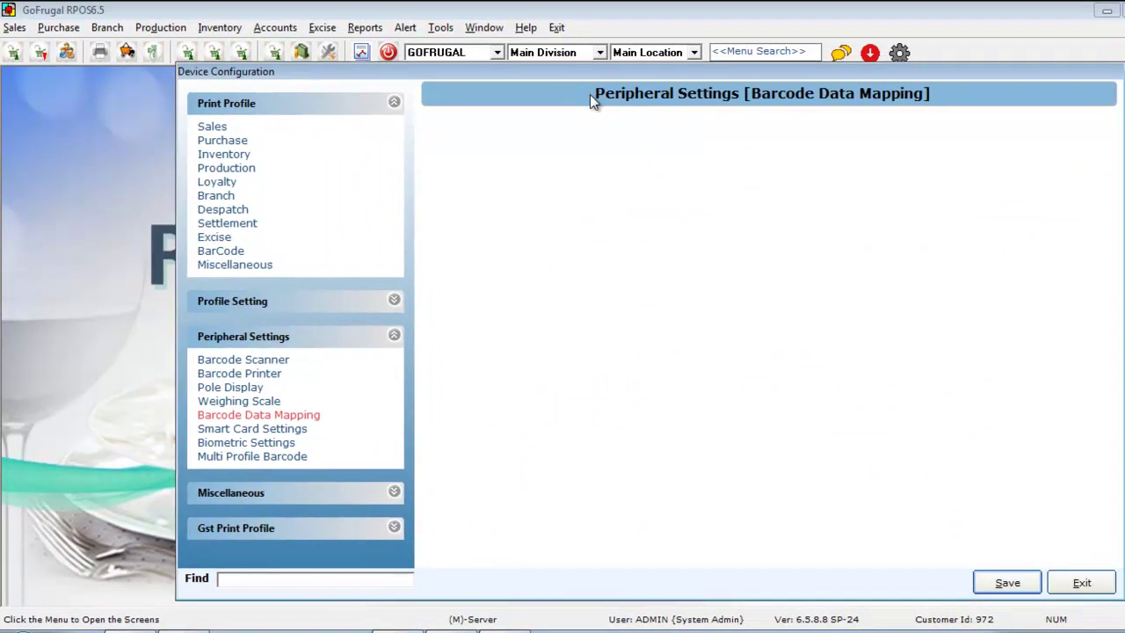